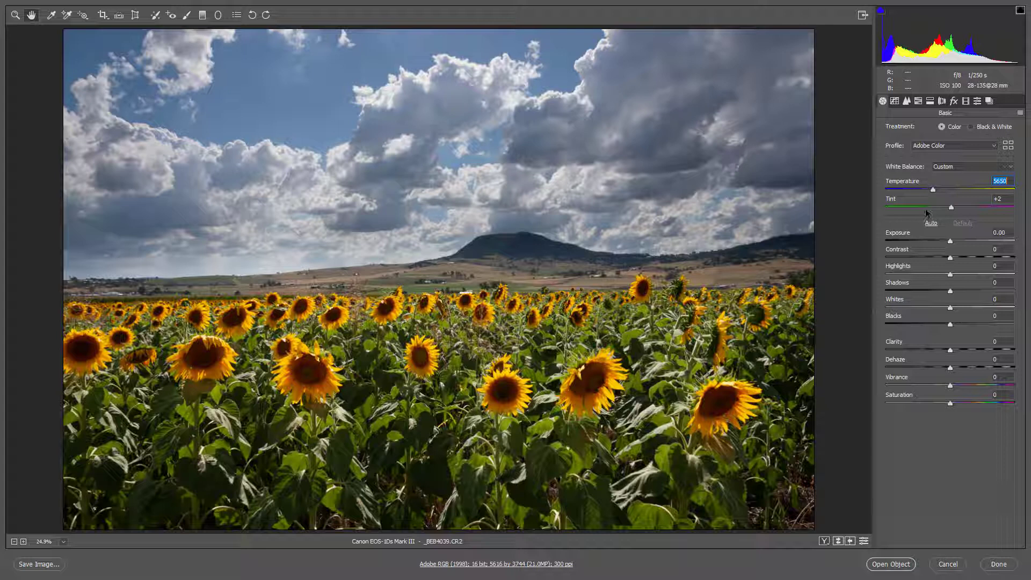
Step: Try strong green and magenta tints on the sunflower photo, then reset the tint
{"action": "left_click", "coordinate": [927, 212]}
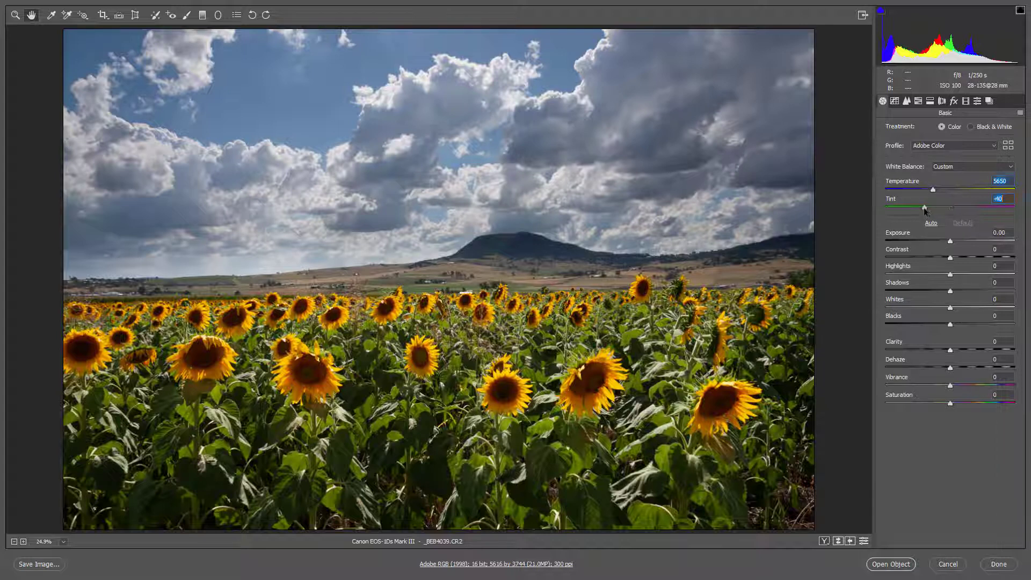
{"action": "left_click", "coordinate": [974, 208]}
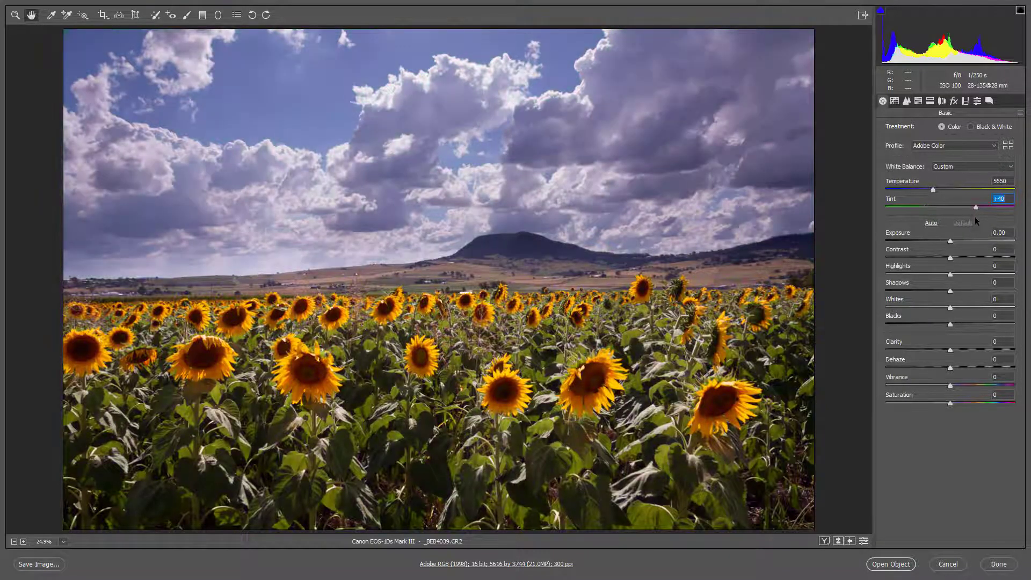
{"action": "double_click", "coordinate": [974, 208]}
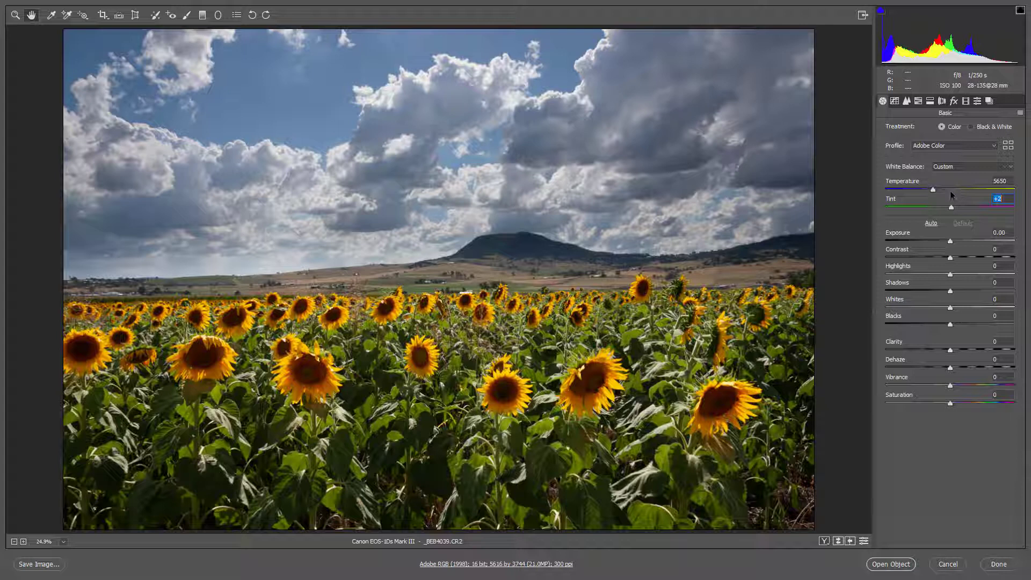
Step: Test warmer and cooler temperatures, then bring the temperature back to 5650
{"action": "left_click", "coordinate": [952, 190]}
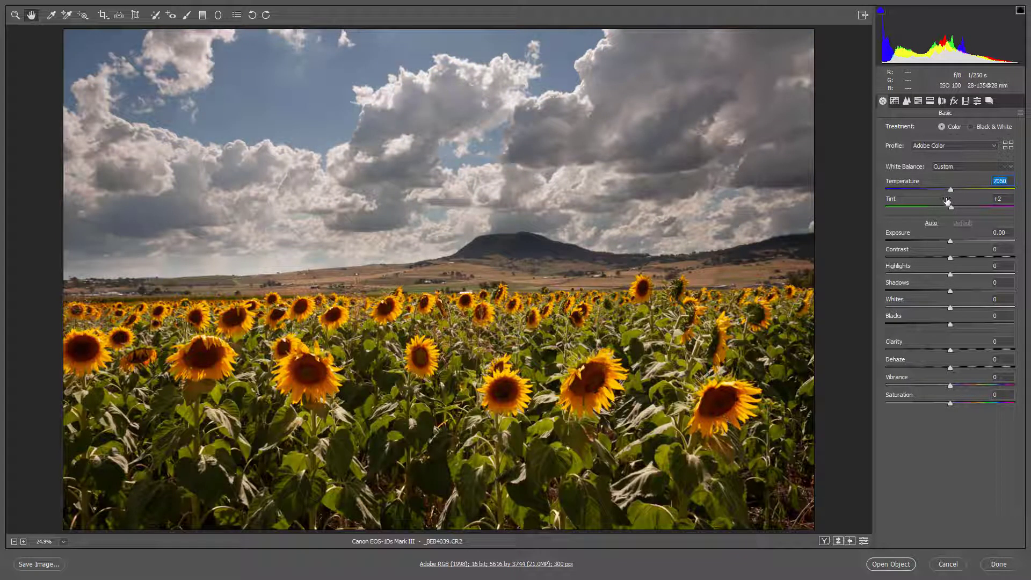
{"action": "left_click", "coordinate": [921, 190]}
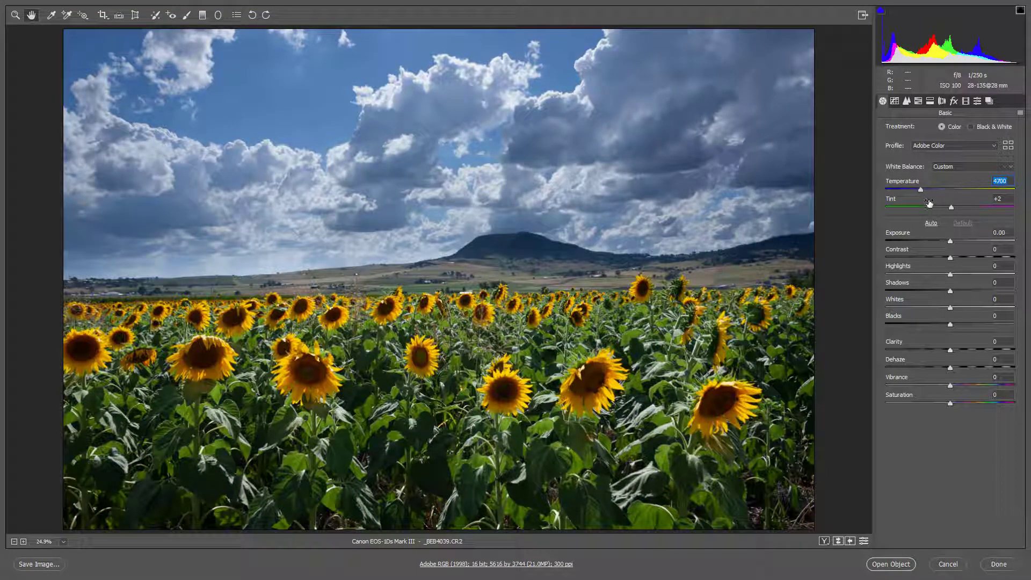
{"action": "left_click_drag", "start_coordinate": [922, 190], "coordinate": [934, 190]}
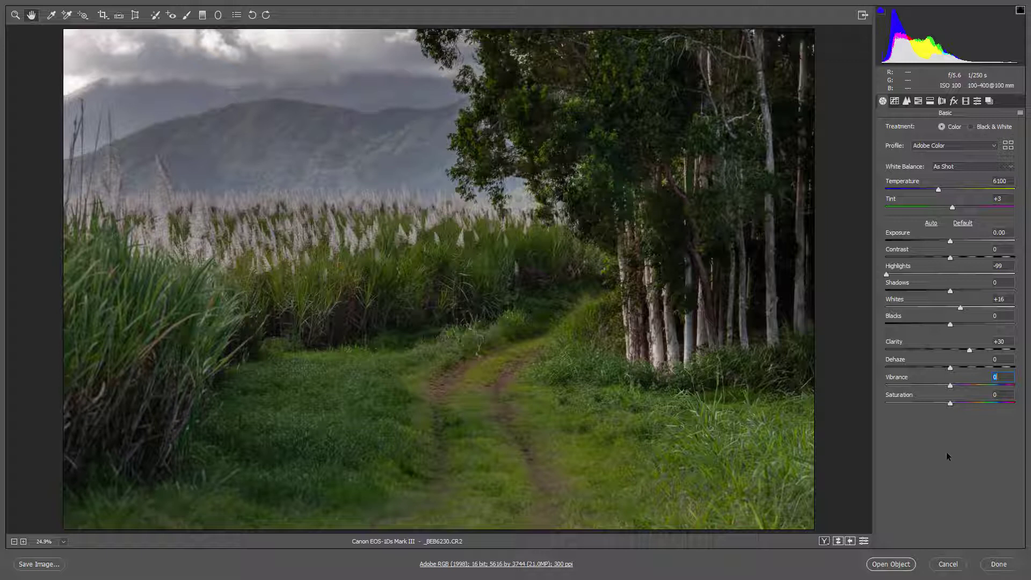
{"action": "left_click", "coordinate": [975, 385]}
{"action": "type", "text": "78"}
{"action": "key", "text": "Return"}
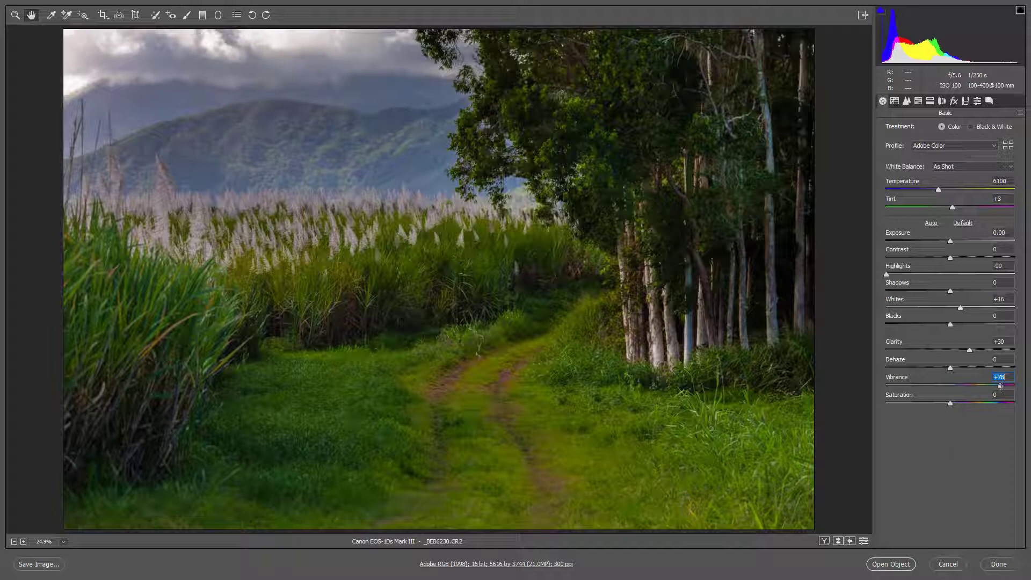
{"action": "left_click_drag", "start_coordinate": [1000, 385], "coordinate": [998, 387]}
{"action": "double_click", "coordinate": [1000, 386]}
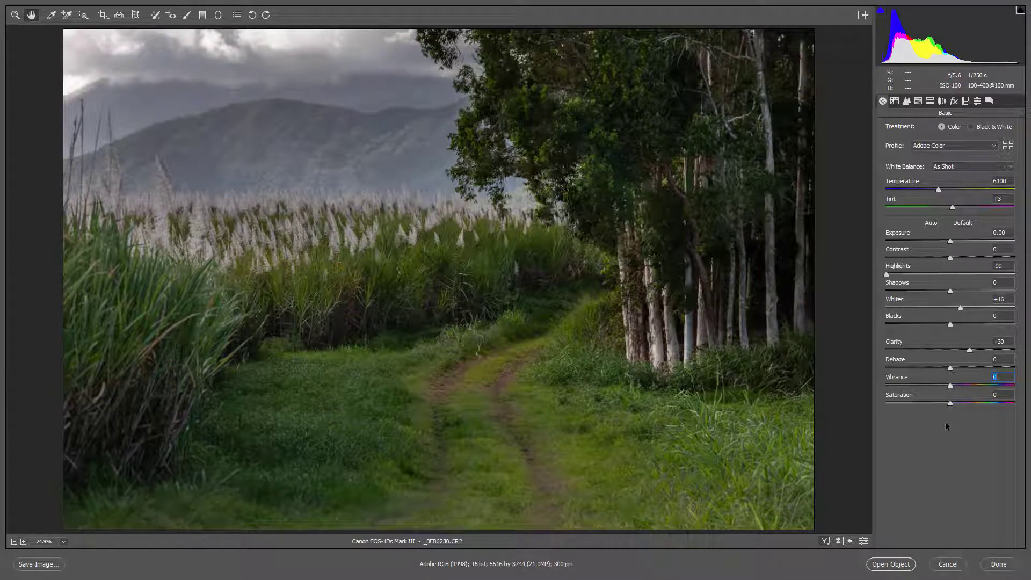
Step: Push Saturation to +100 and reset it, then raise Vibrance to about +48
{"action": "left_click", "coordinate": [970, 407]}
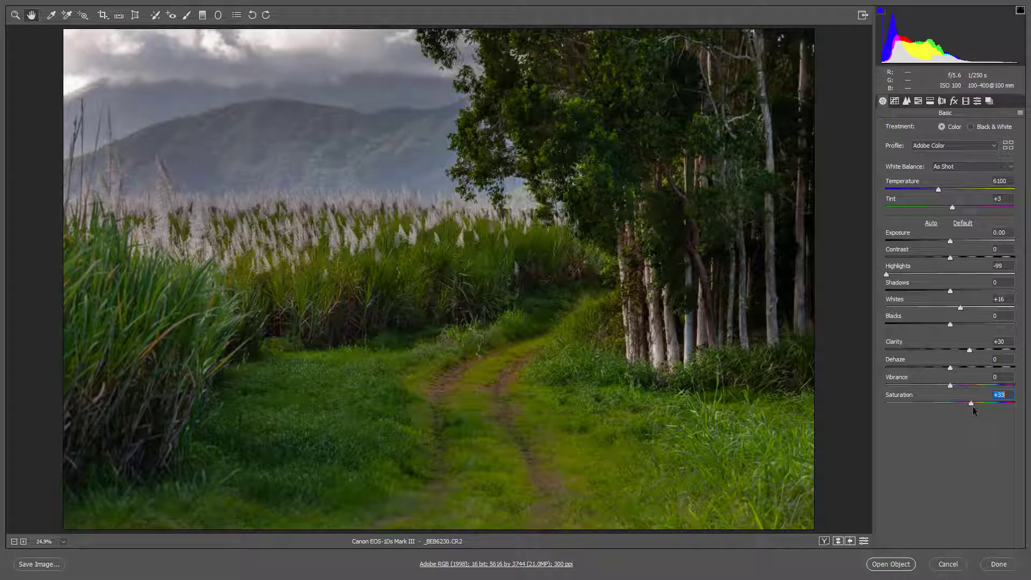
{"action": "left_click", "coordinate": [992, 404]}
{"action": "left_click_drag", "start_coordinate": [1004, 404], "coordinate": [1014, 404]}
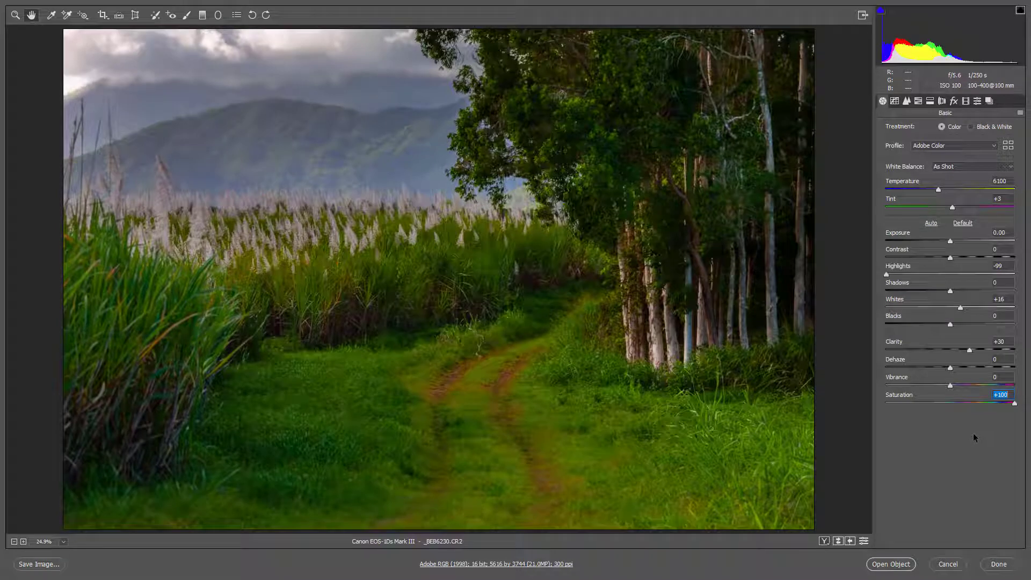
{"action": "double_click", "coordinate": [1015, 403]}
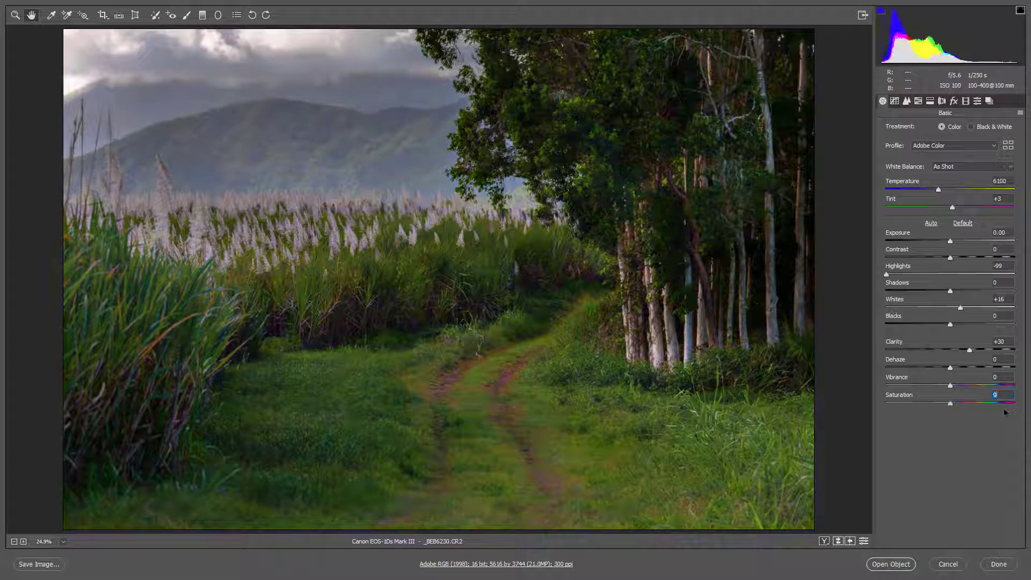
{"action": "left_click", "coordinate": [976, 388]}
{"action": "left_click_drag", "start_coordinate": [976, 387], "coordinate": [981, 388]}
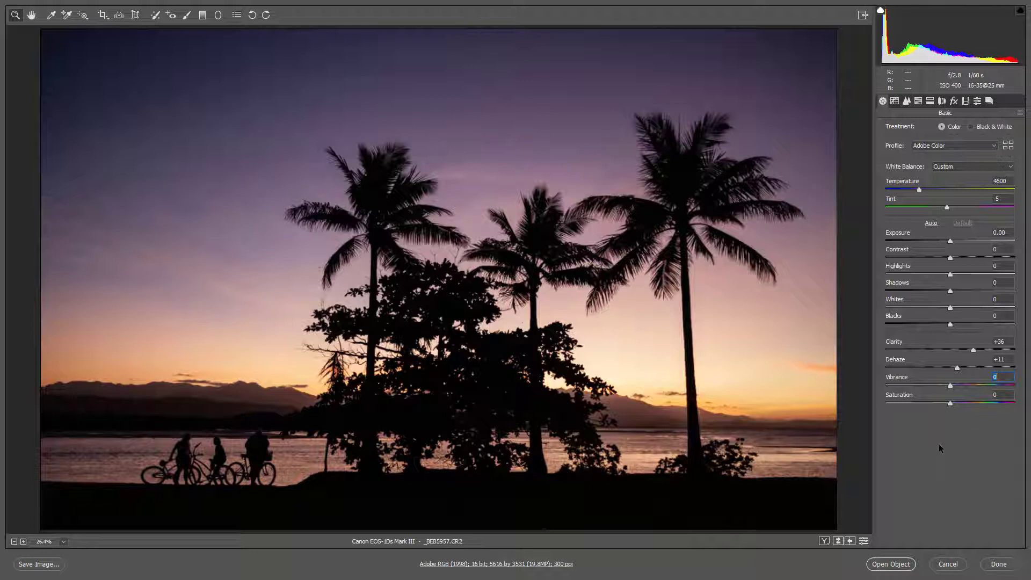
Step: Test and reset Saturation on the sunset photo, then enter a Vibrance value
{"action": "left_click", "coordinate": [980, 404]}
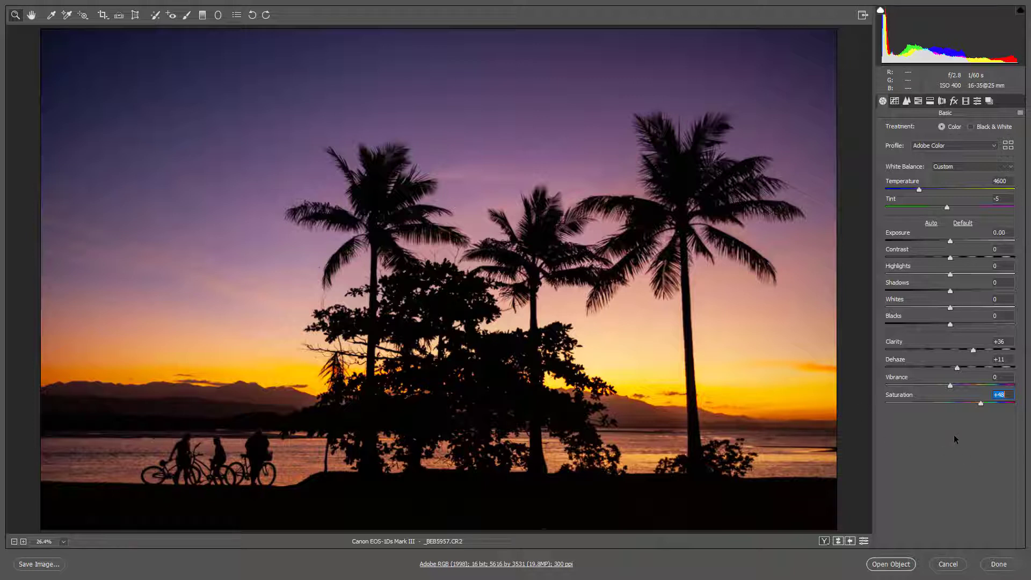
{"action": "double_click", "coordinate": [982, 404]}
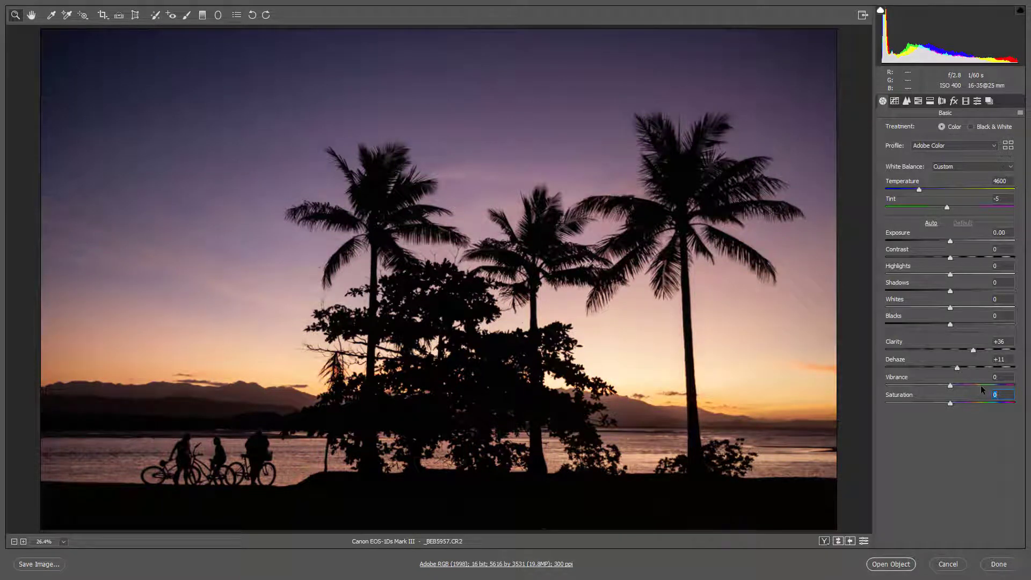
{"action": "left_click", "coordinate": [981, 386]}
{"action": "left_click_drag", "start_coordinate": [978, 386], "coordinate": [983, 386]}
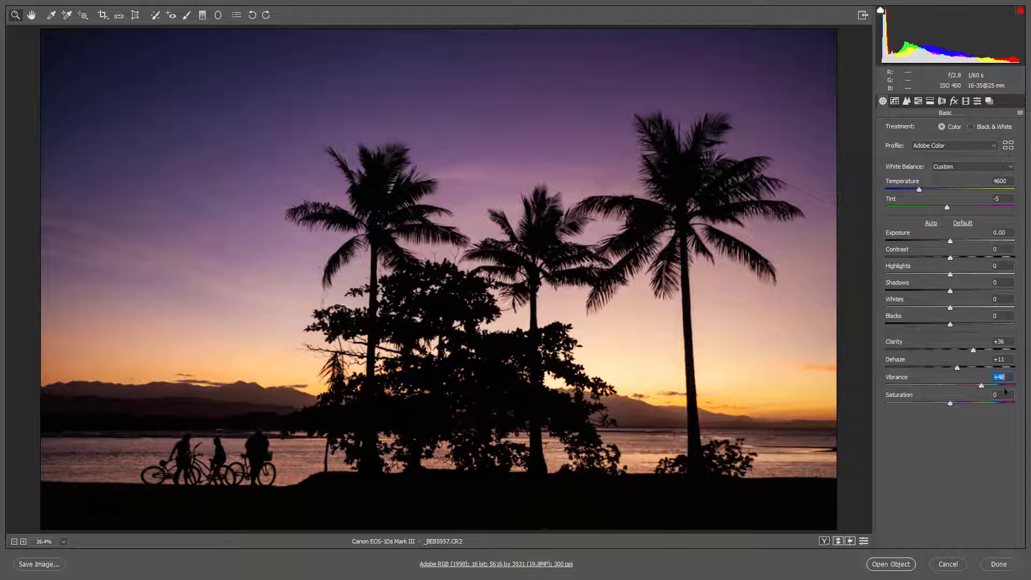
{"action": "type", "text": "82"}
{"action": "key", "text": "Return"}
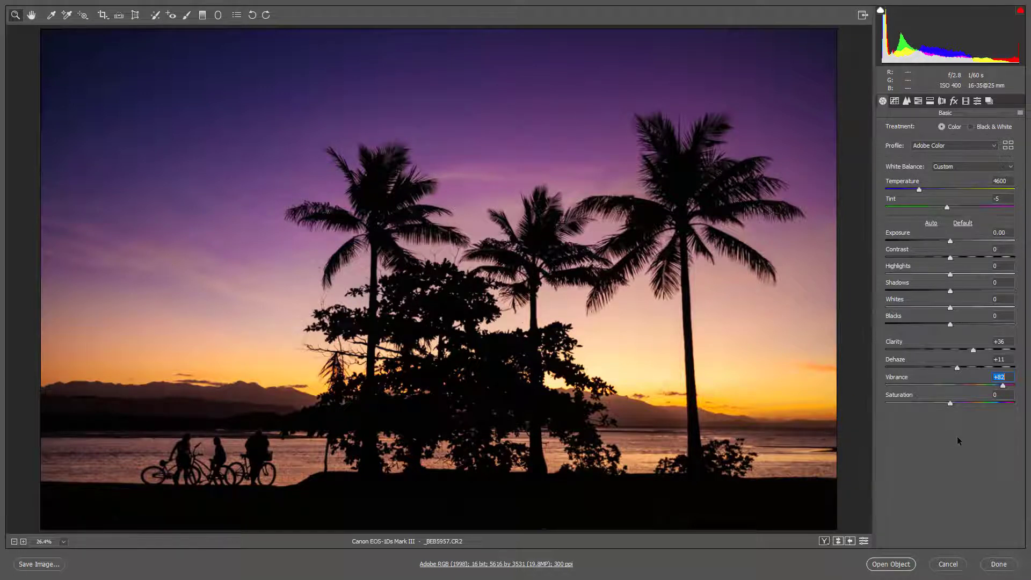
Step: Reset Vibrance to zero and raise it again to about +62
{"action": "double_click", "coordinate": [1004, 388]}
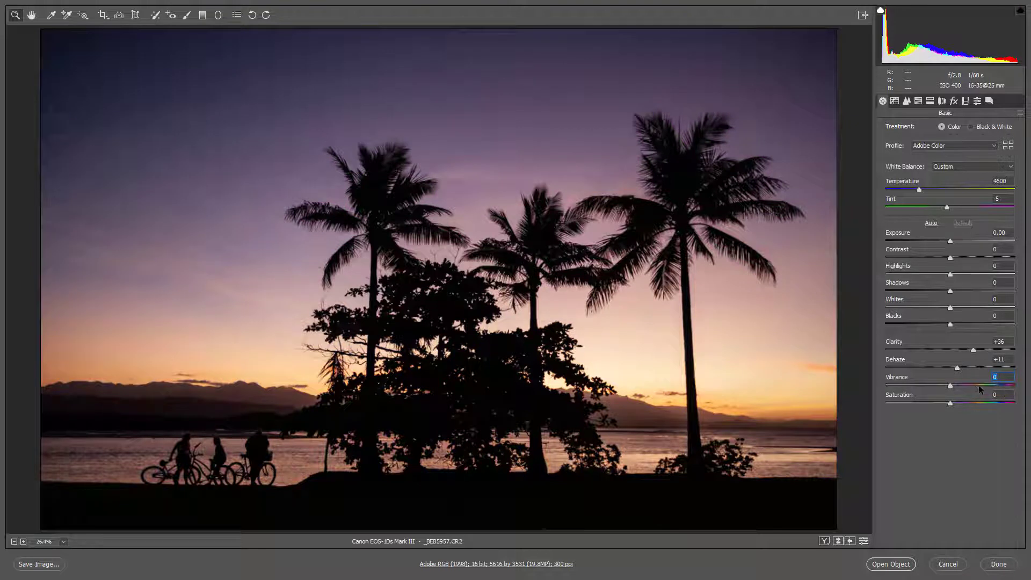
{"action": "left_click", "coordinate": [982, 386]}
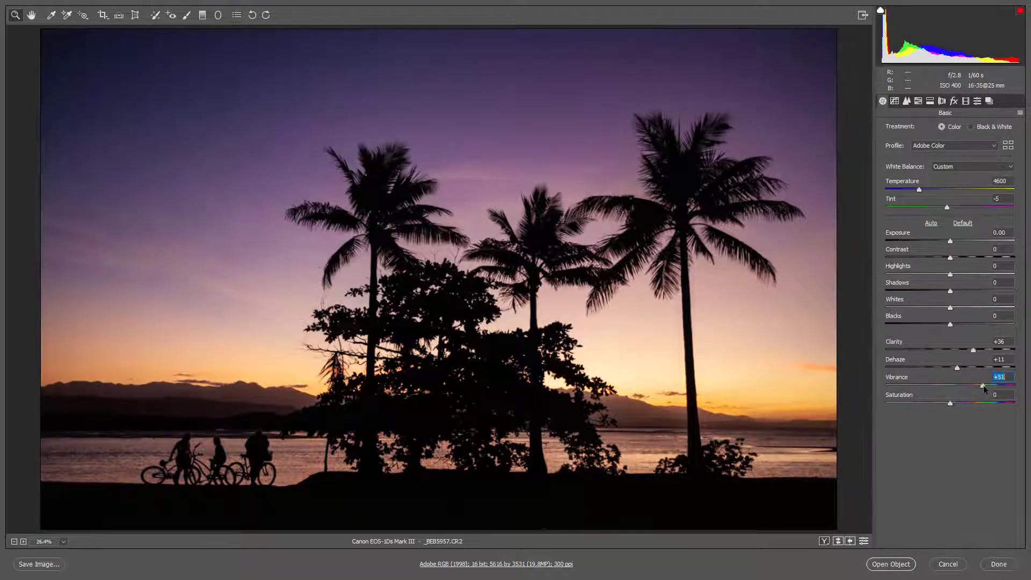
{"action": "left_click_drag", "start_coordinate": [984, 386], "coordinate": [991, 388]}
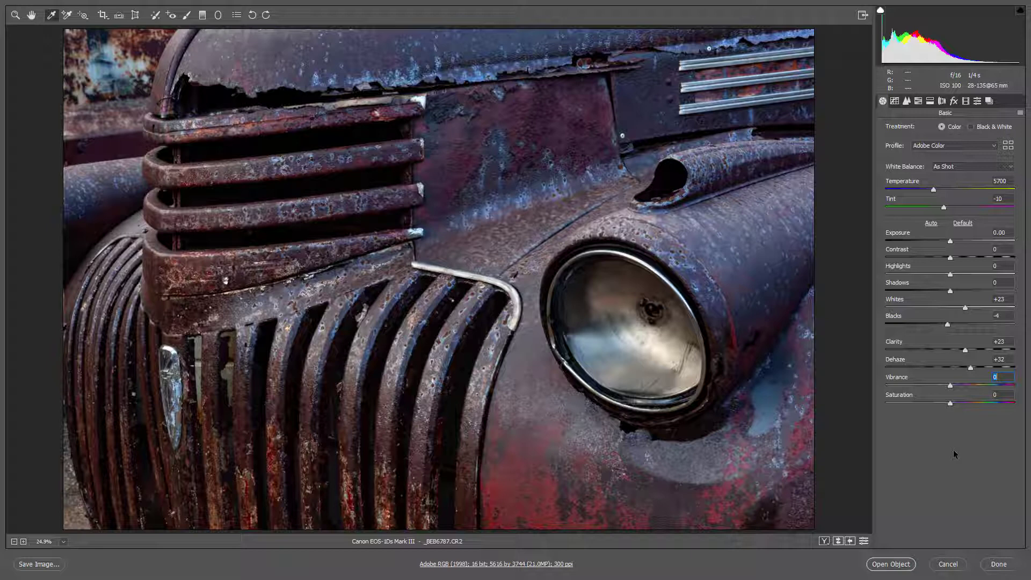
Step: Raise the rusty truck photo's Vibrance to +59
{"action": "left_click", "coordinate": [987, 385]}
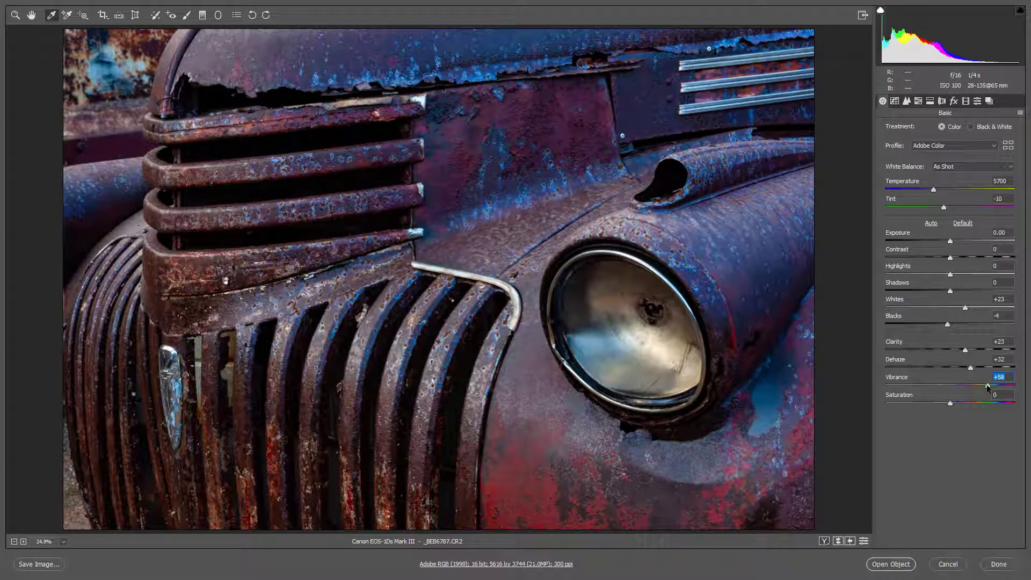
{"action": "left_click_drag", "start_coordinate": [989, 387], "coordinate": [990, 387]}
Step: Warm the truck's Temperature to about 6900, after briefly testing a much warmer setting
{"action": "left_click", "coordinate": [934, 192]}
{"action": "left_click_drag", "start_coordinate": [934, 191], "coordinate": [953, 194]}
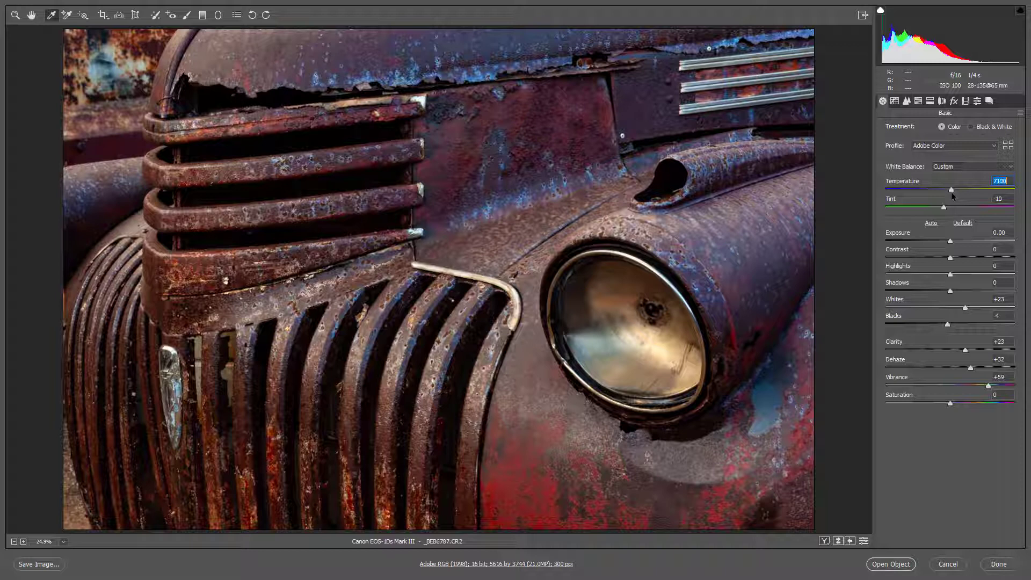
{"action": "mouse_move", "coordinate": [953, 191]}
{"action": "left_mouse_down"}
{"action": "mouse_move", "coordinate": [972, 197]}
{"action": "mouse_move", "coordinate": [937, 198]}
{"action": "left_mouse_up"}
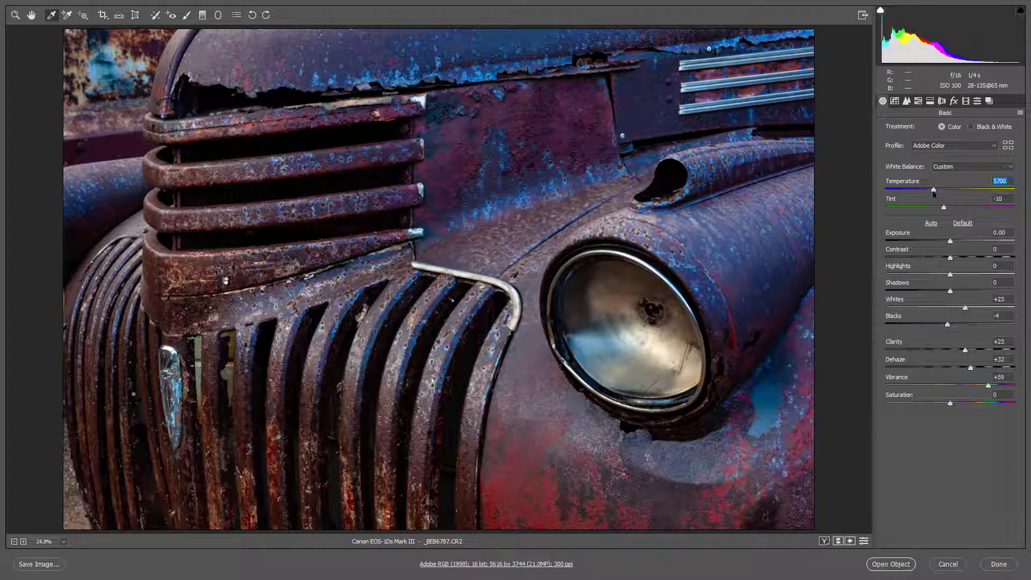
{"action": "left_click_drag", "start_coordinate": [934, 193], "coordinate": [949, 199]}
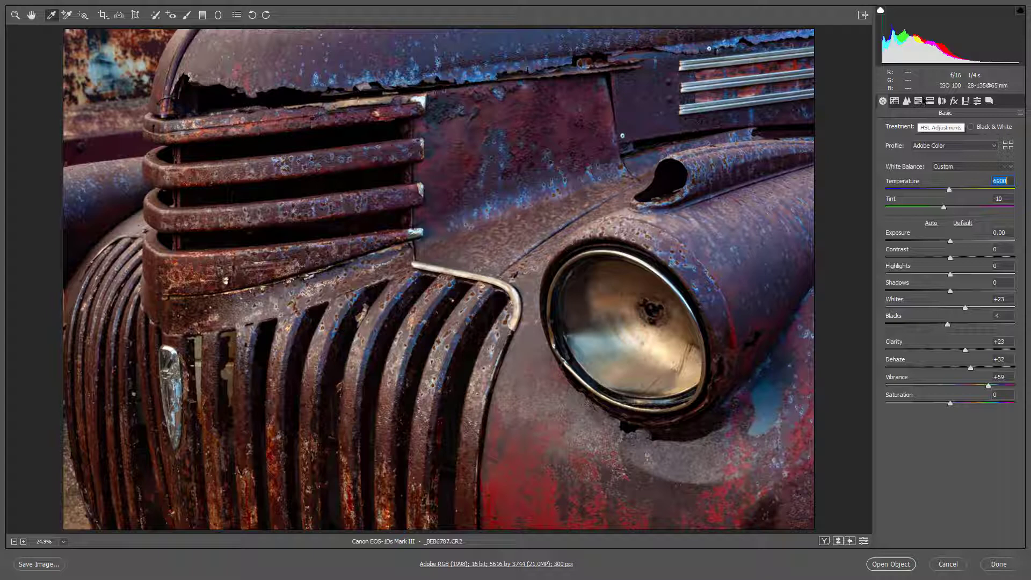
Step: Open HSL Adjustments, browse the Hue, Saturation and Luminance tabs, and end on Saturation
{"action": "left_click", "coordinate": [919, 100]}
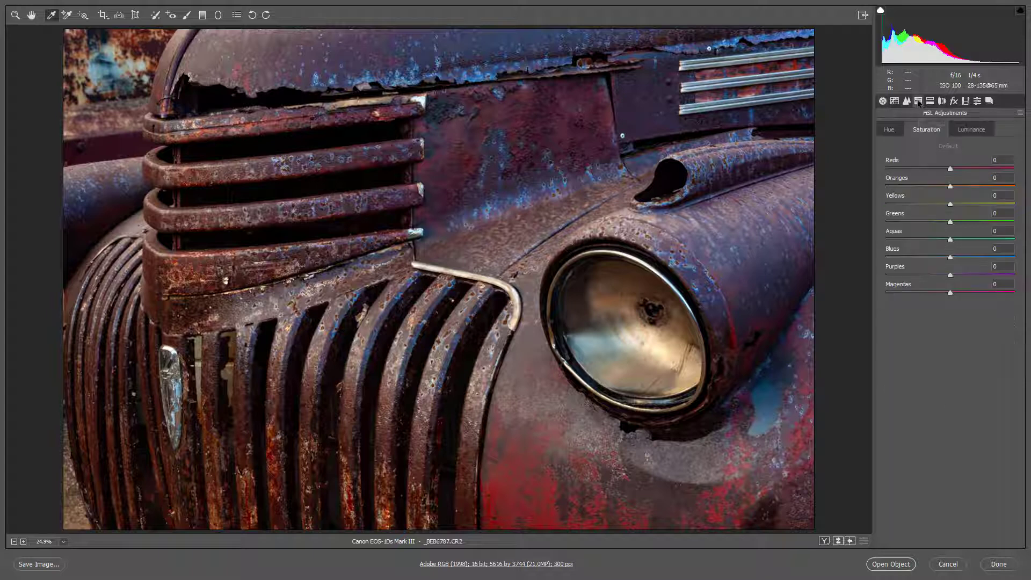
{"action": "left_click", "coordinate": [891, 131]}
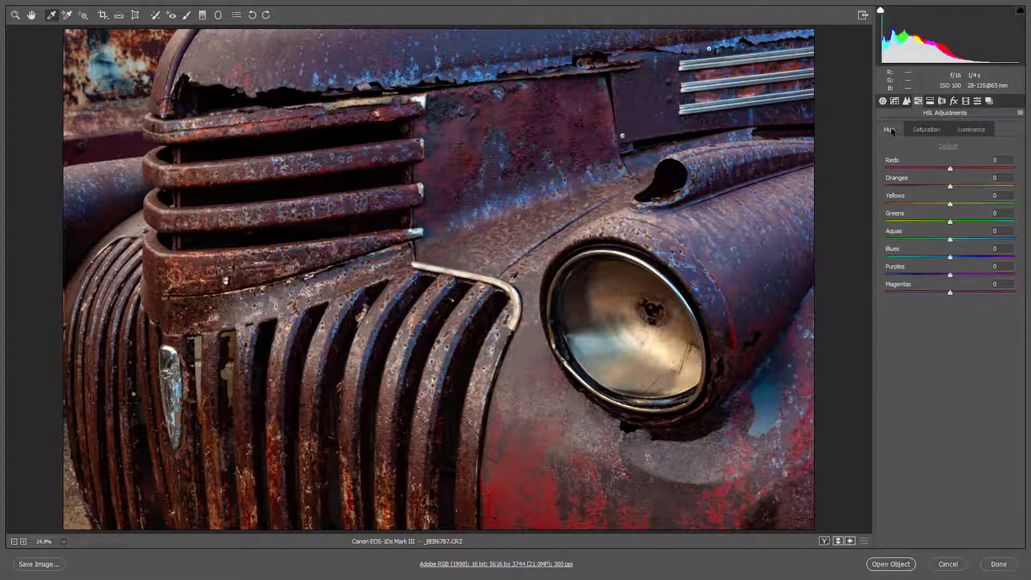
{"action": "left_click", "coordinate": [921, 130]}
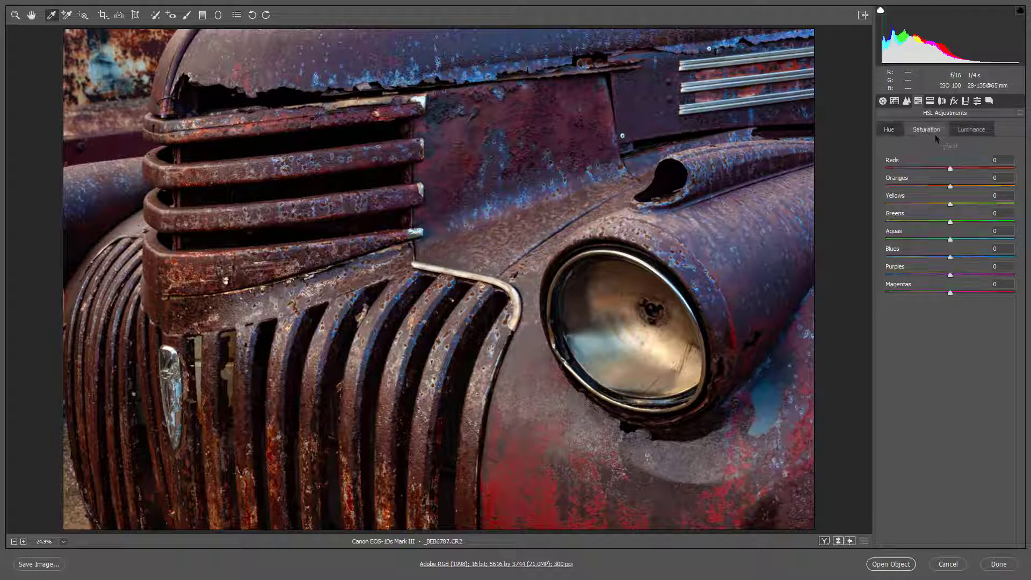
{"action": "left_click", "coordinate": [969, 132]}
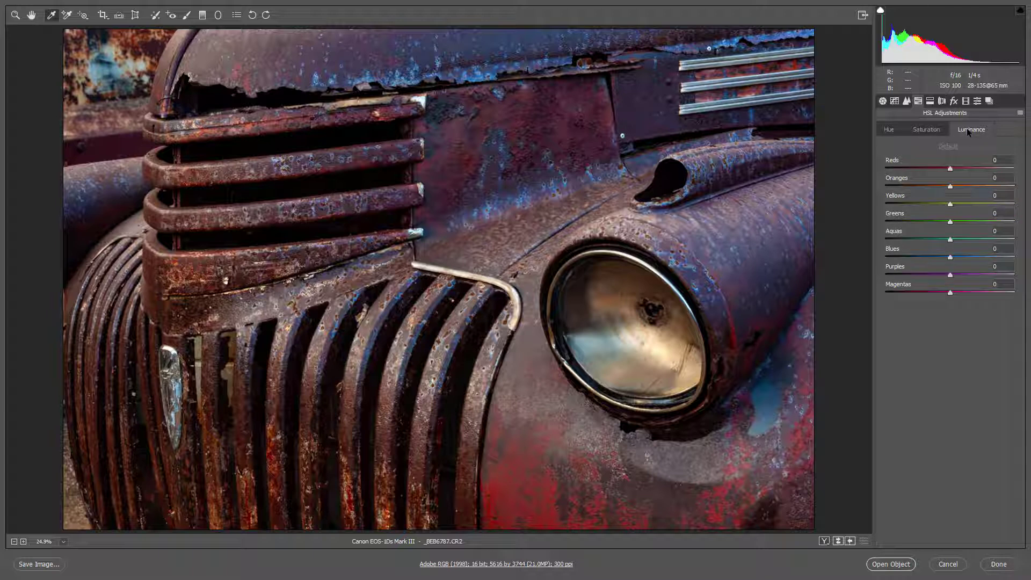
{"action": "left_click", "coordinate": [928, 131]}
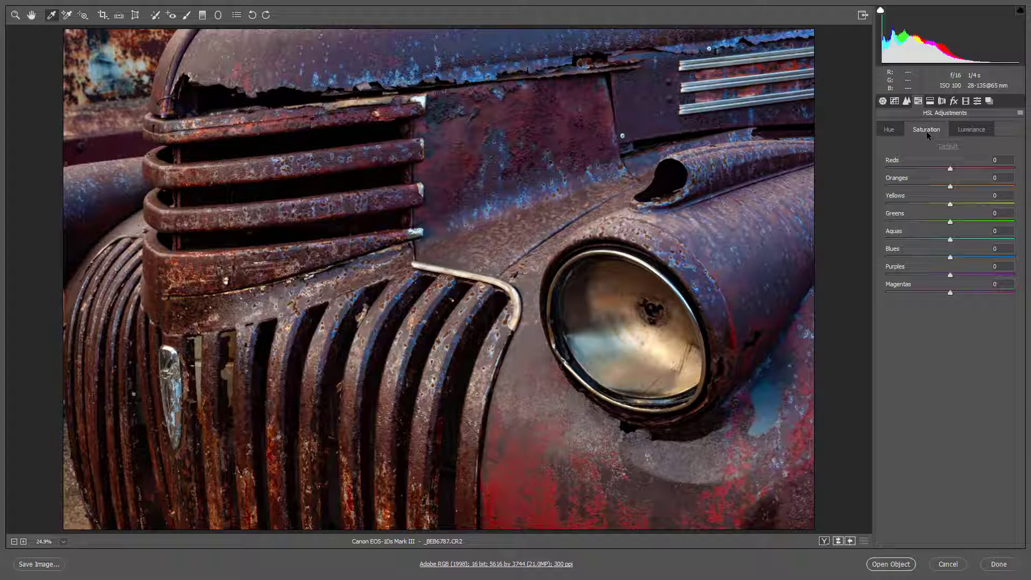
Step: Lower the truck's Blues saturation to -42 and go back to the Basic panel
{"action": "left_click", "coordinate": [930, 258]}
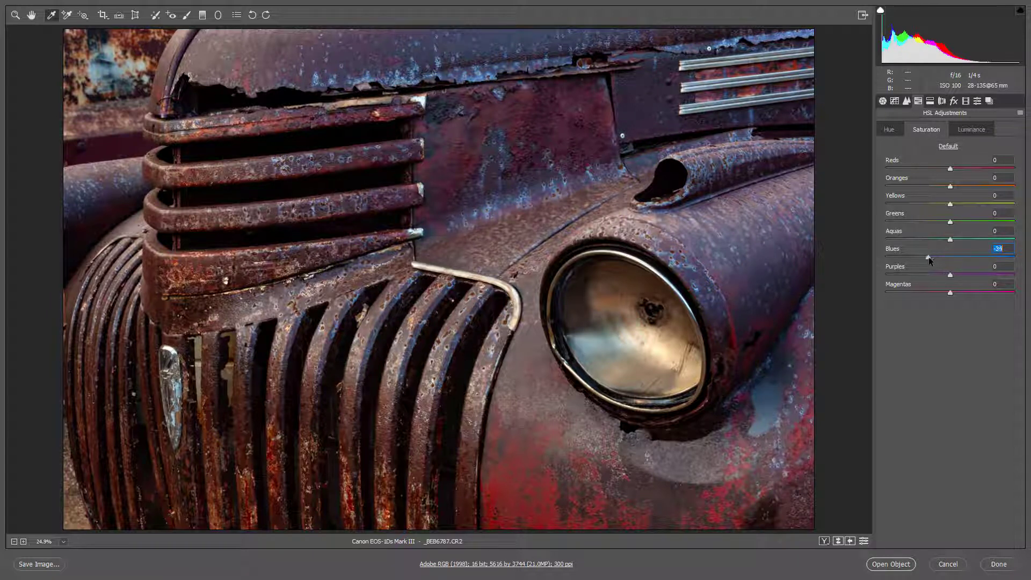
{"action": "left_click_drag", "start_coordinate": [929, 258], "coordinate": [923, 258]}
{"action": "key", "text": "Up"}
{"action": "left_click", "coordinate": [883, 102]}
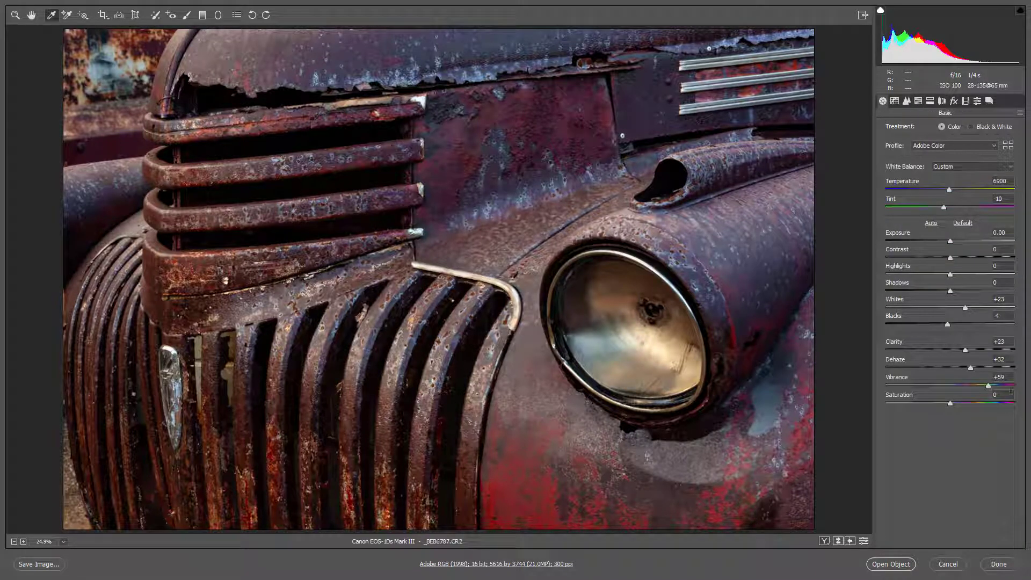
Step: Set the truck's Vibrance to +74, then the landscape's Vibrance to +49
{"action": "left_click", "coordinate": [999, 388]}
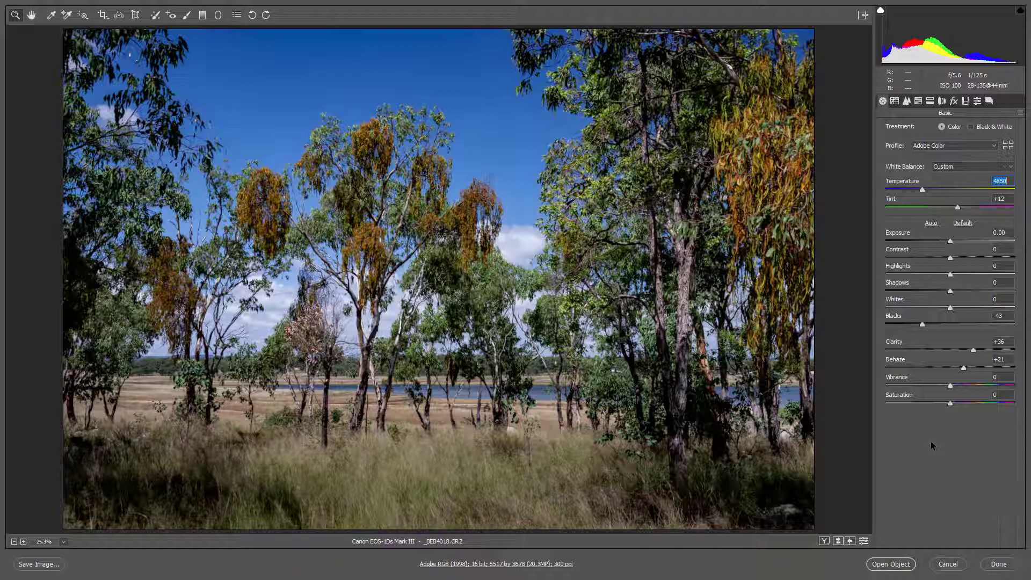
{"action": "left_click", "coordinate": [982, 385]}
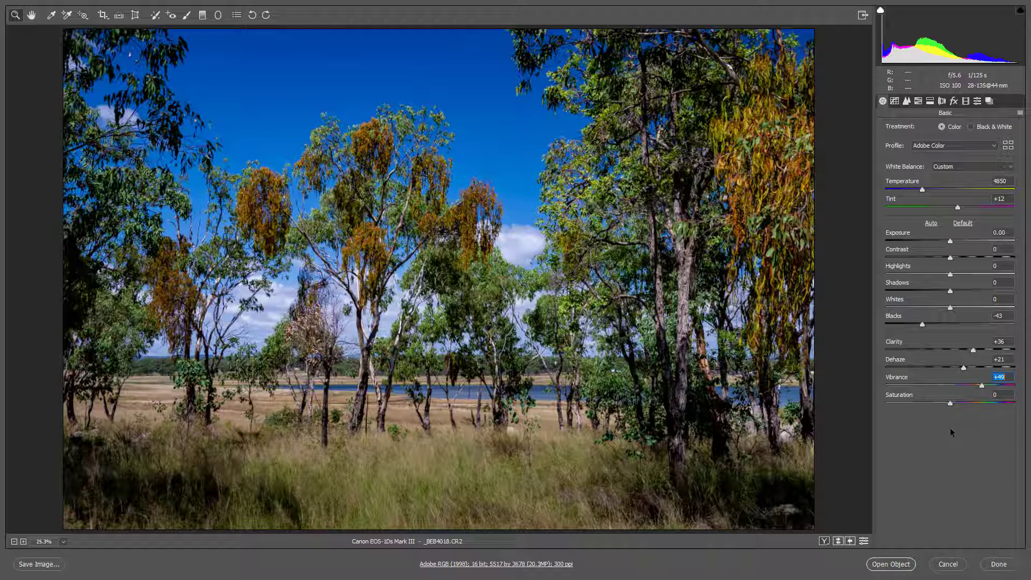
Step: Reset the landscape's Vibrance, set Temperature to 5650, then set Vibrance to +46
{"action": "double_click", "coordinate": [981, 386]}
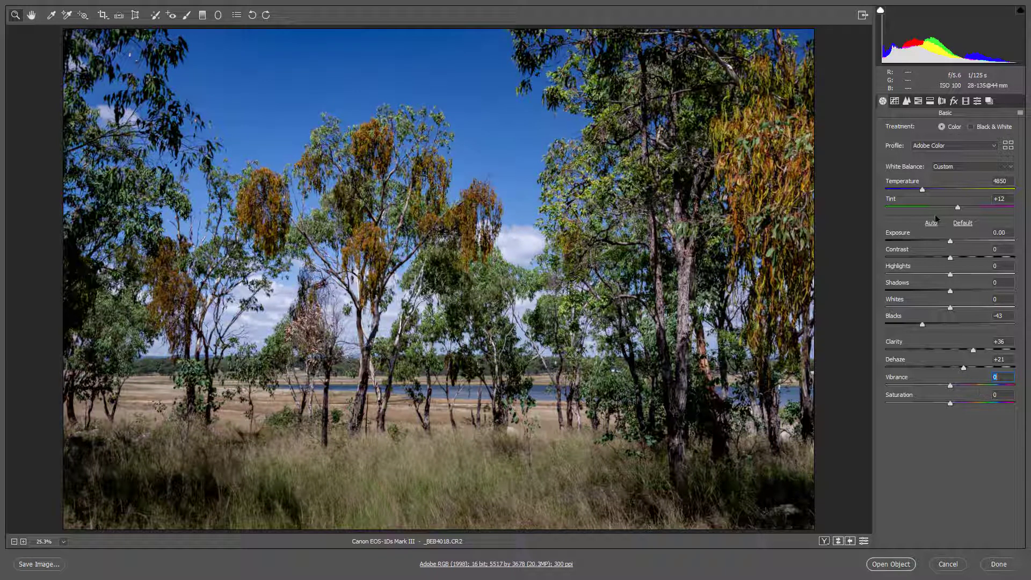
{"action": "left_click", "coordinate": [923, 189]}
{"action": "left_click_drag", "start_coordinate": [923, 189], "coordinate": [933, 190]}
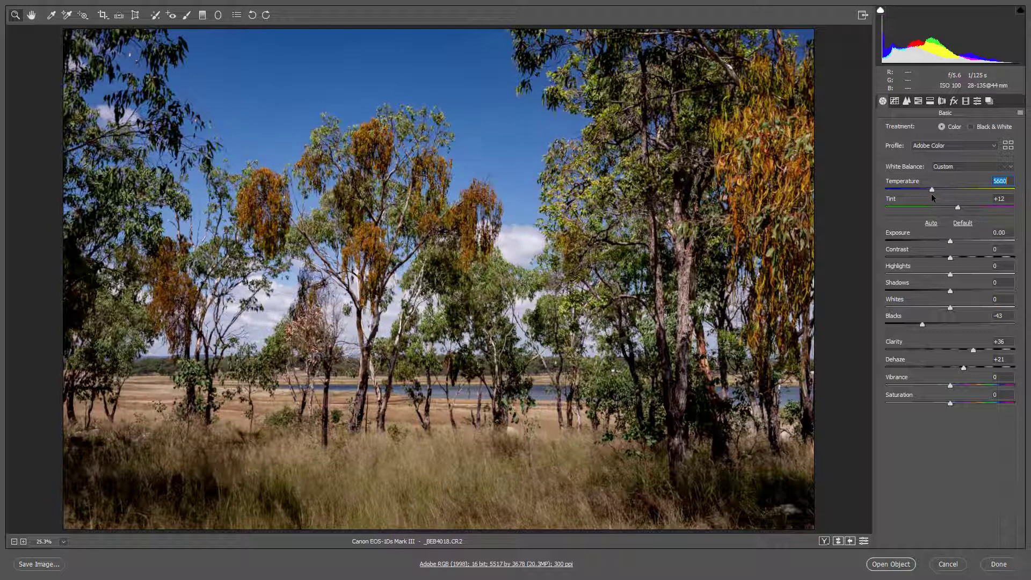
{"action": "key", "text": "Up"}
{"action": "left_click", "coordinate": [981, 385]}
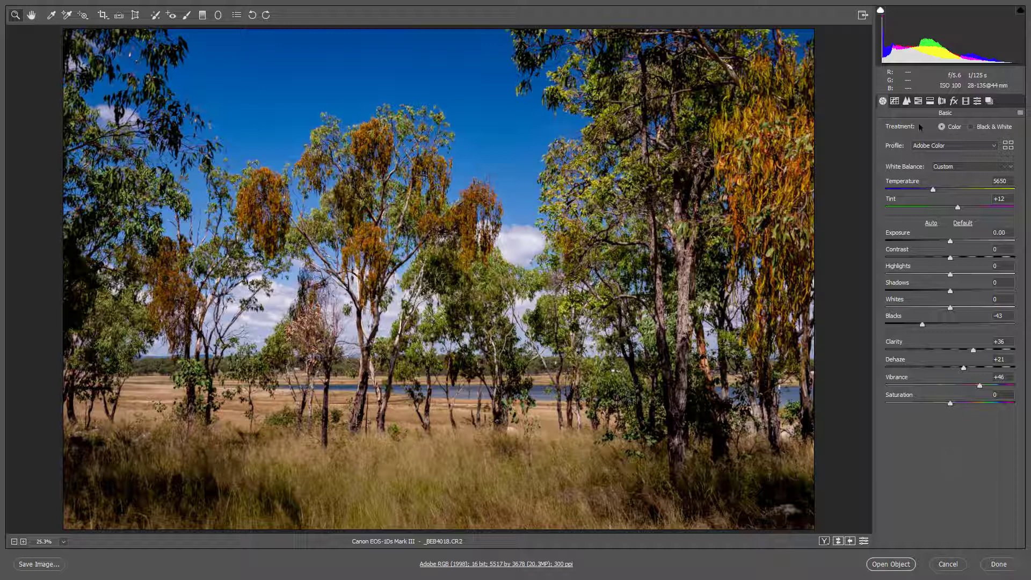
Step: In HSL Adjustments, lower the woodland photo's Blues saturation to -26
{"action": "left_click", "coordinate": [919, 102]}
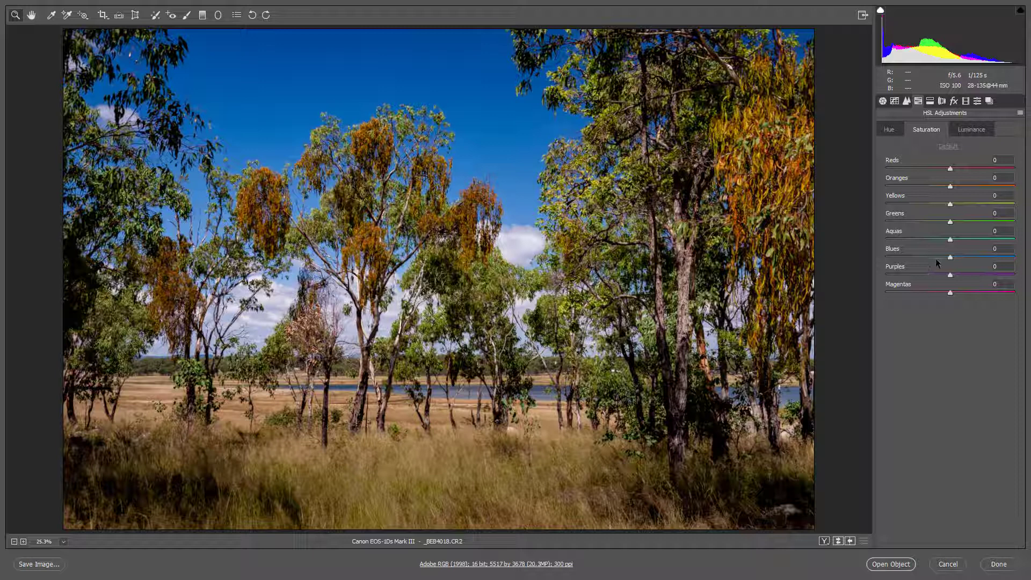
{"action": "left_click", "coordinate": [934, 257]}
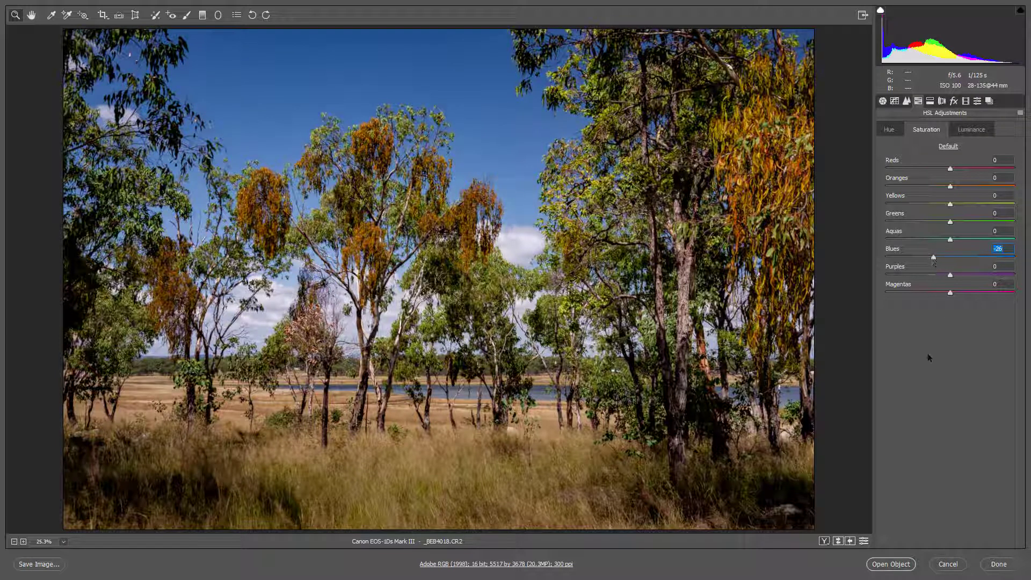
{"action": "left_click", "coordinate": [934, 324]}
Step: Set HSL saturation to Yellows +54 and Oranges +28, easing Oranges back from +33
{"action": "left_click", "coordinate": [985, 206]}
{"action": "left_click", "coordinate": [972, 186]}
{"action": "left_click_drag", "start_coordinate": [972, 188], "coordinate": [968, 191]}
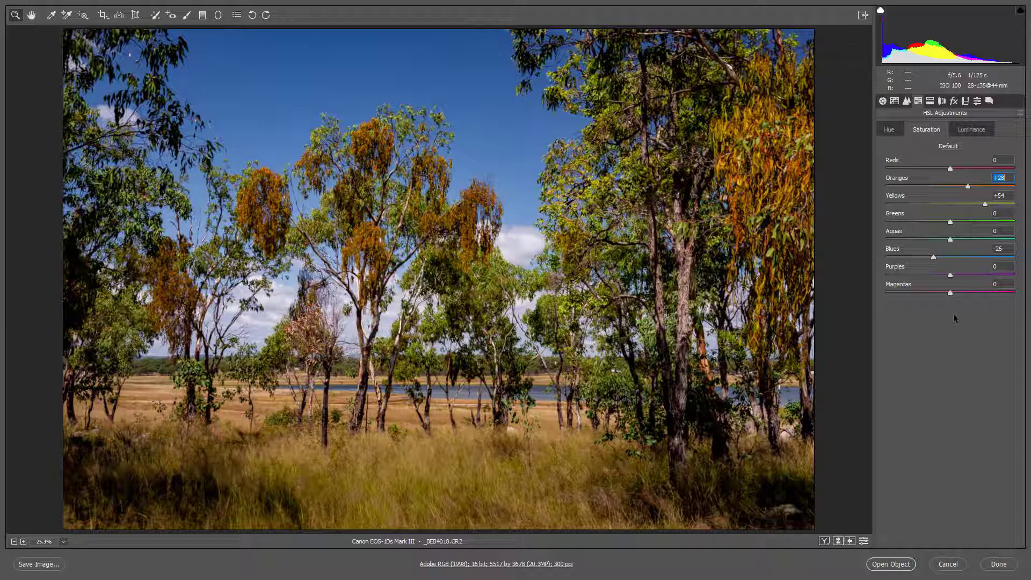
Step: On the HSL Hue tab, nudge the Blues hue slightly positive, leaving other hues at 0
{"action": "left_click", "coordinate": [890, 132]}
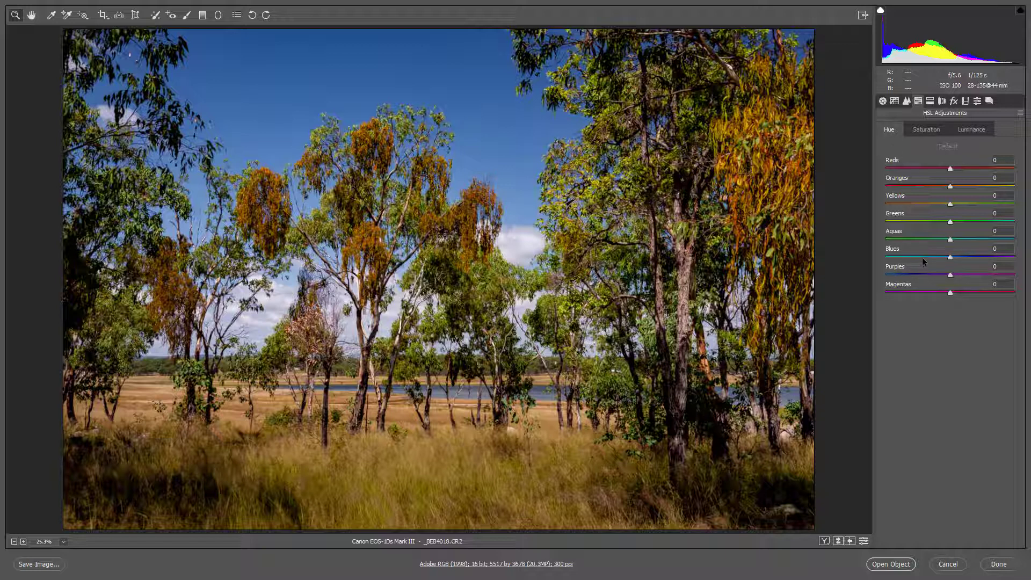
{"action": "left_click", "coordinate": [955, 258]}
{"action": "left_click_drag", "start_coordinate": [958, 260], "coordinate": [953, 260]}
{"action": "left_click_drag", "start_coordinate": [956, 257], "coordinate": [956, 259]}
Step: Return to Basic and toggle preview with P to compare edited and original tree photo
{"action": "left_click", "coordinate": [925, 130]}
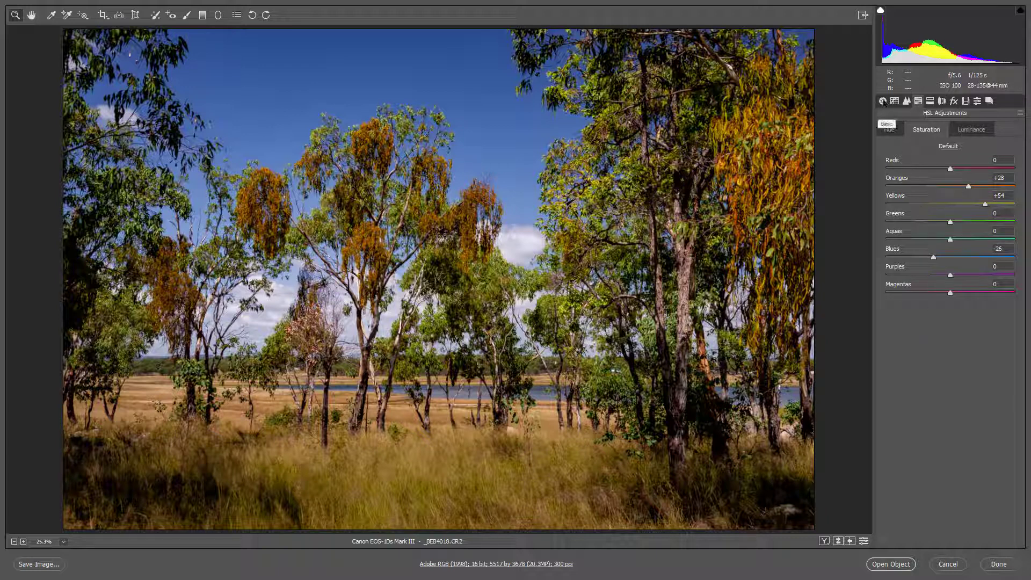
{"action": "left_click", "coordinate": [884, 101]}
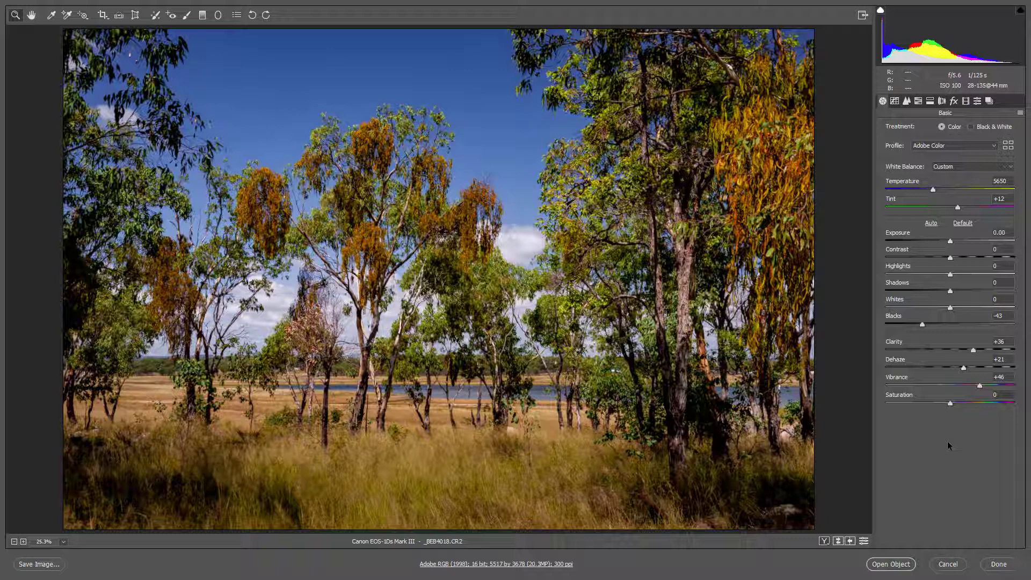
{"action": "key", "text": "p"}
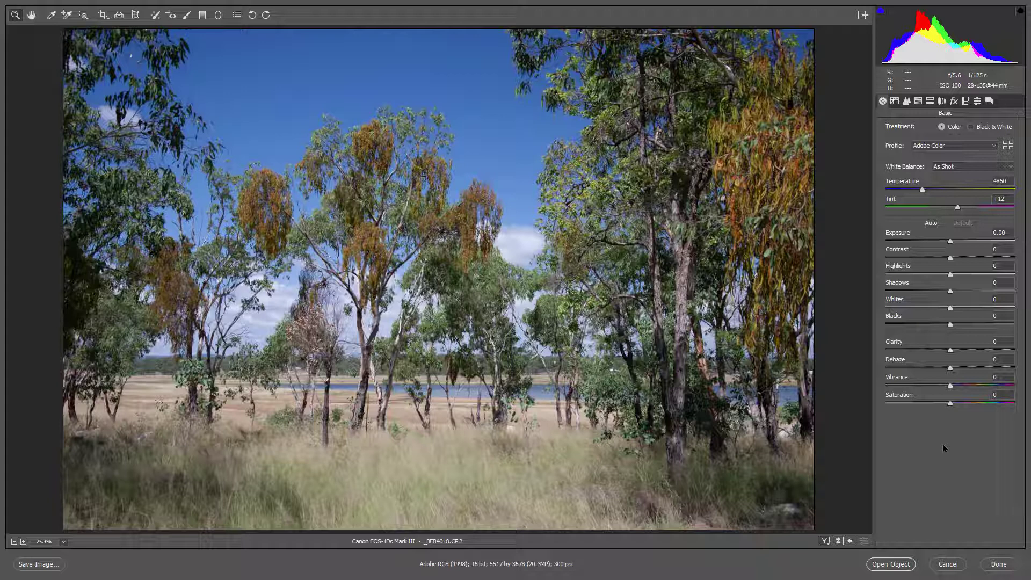
{"action": "key", "text": "p"}
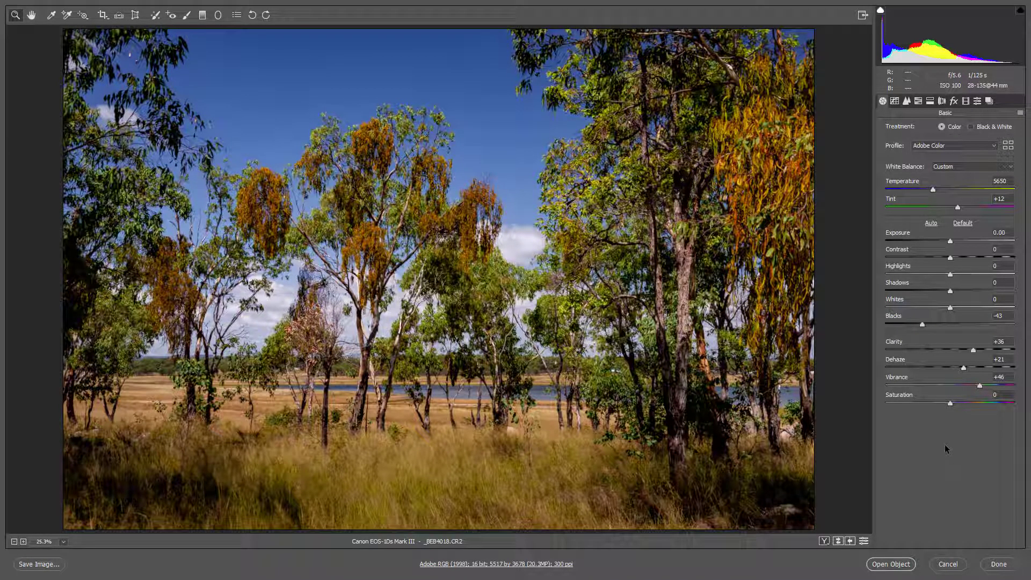
{"action": "key", "text": "p"}
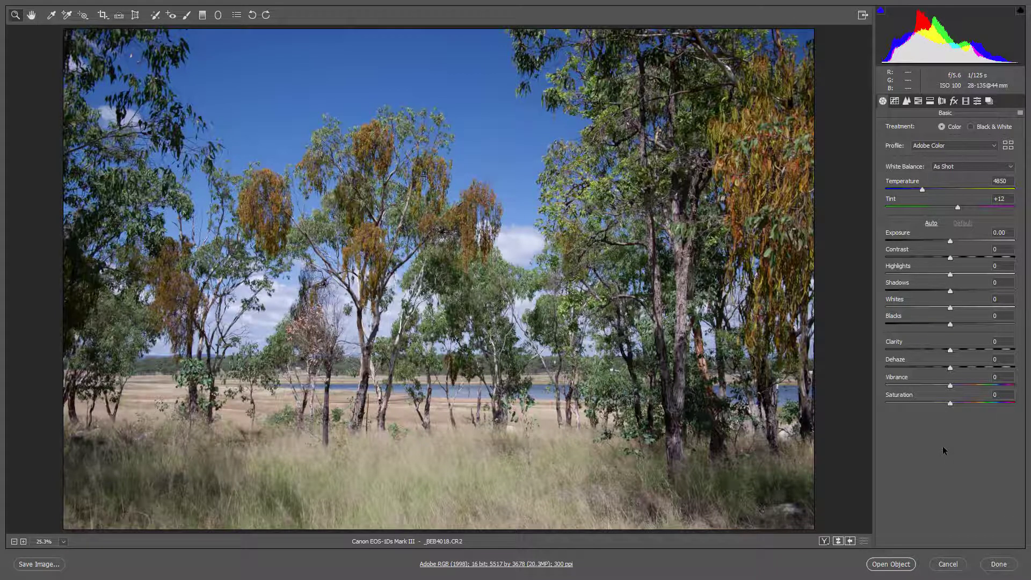
{"action": "key", "text": "p"}
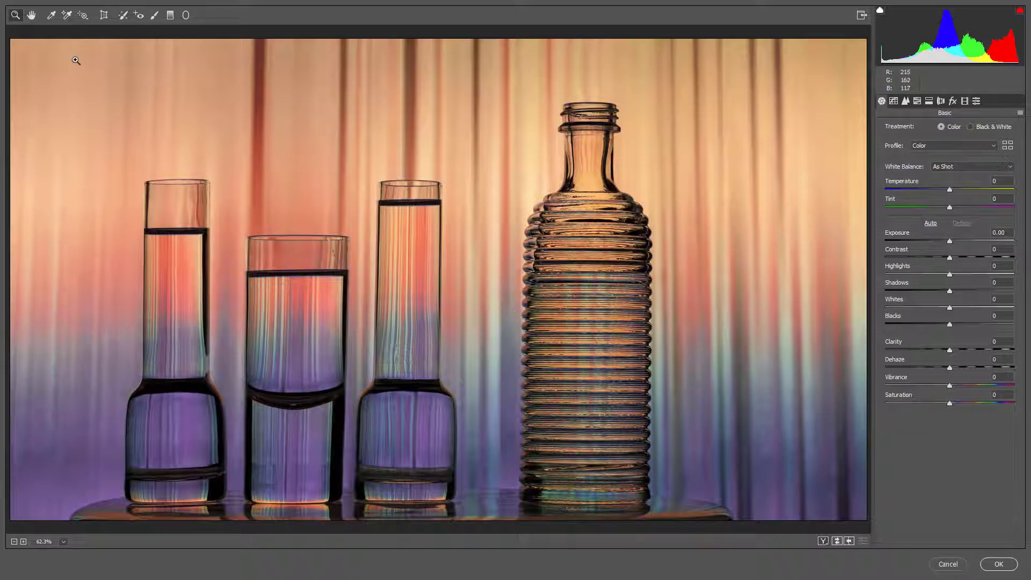
Step: Set the Targeted Adjustment Tool to Hue for the glasses photo
{"action": "left_click", "coordinate": [87, 21]}
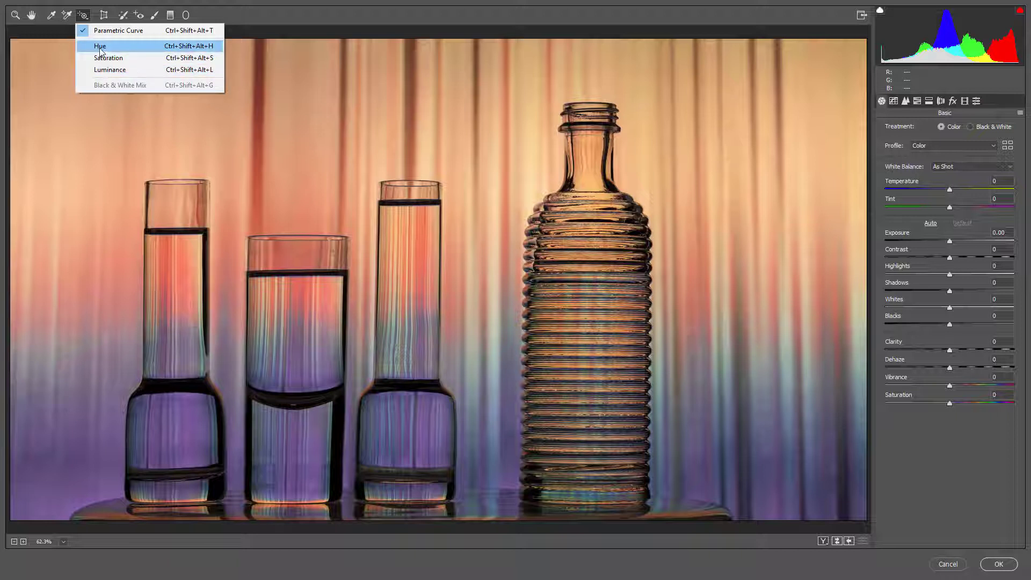
{"action": "left_click", "coordinate": [100, 47]}
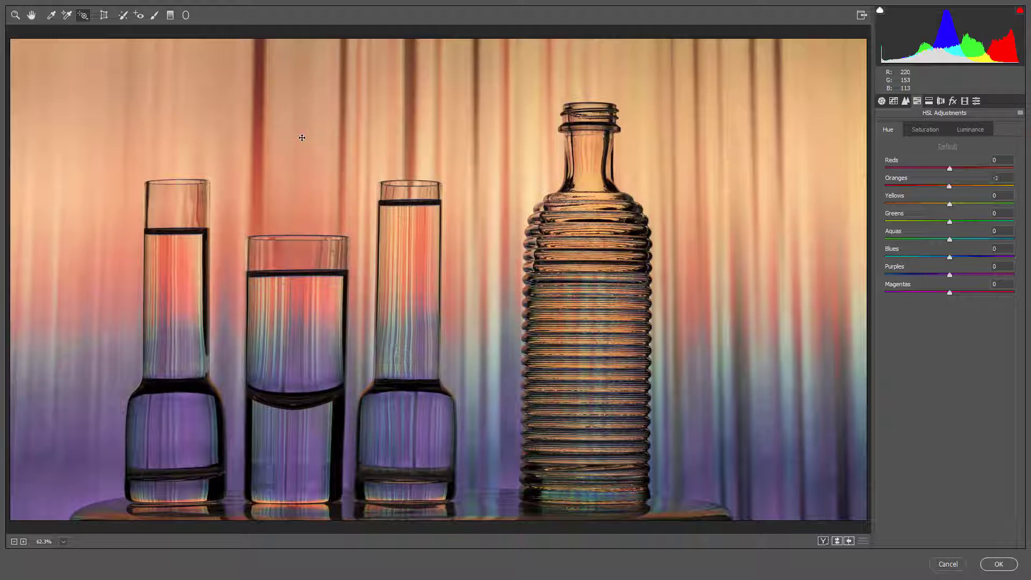
Step: Drag on background and glasses to set Oranges hue -31, Blues +21, Purples +49
{"action": "left_click_drag", "start_coordinate": [302, 138], "coordinate": [332, 140]}
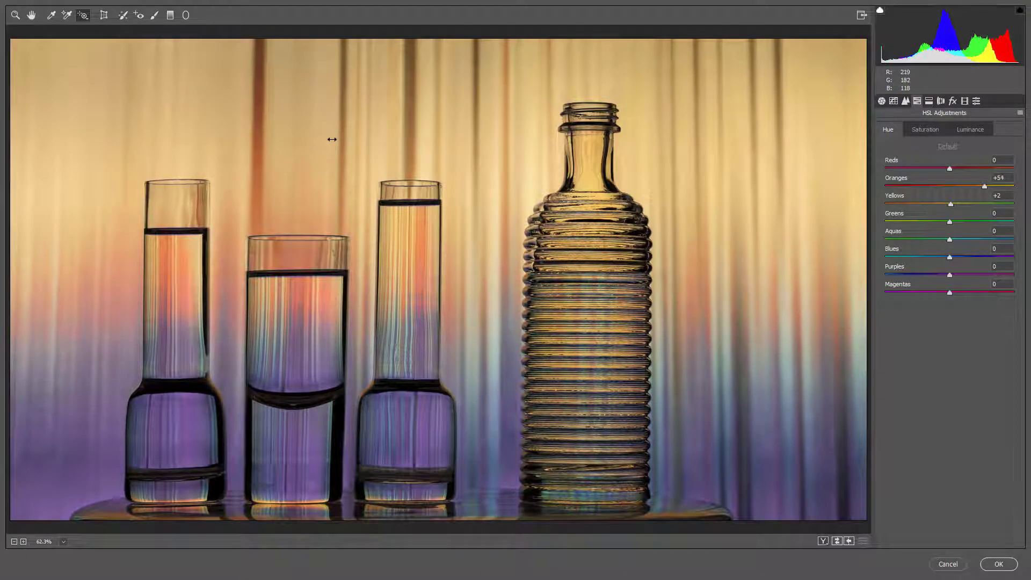
{"action": "left_click_drag", "start_coordinate": [333, 140], "coordinate": [291, 141]}
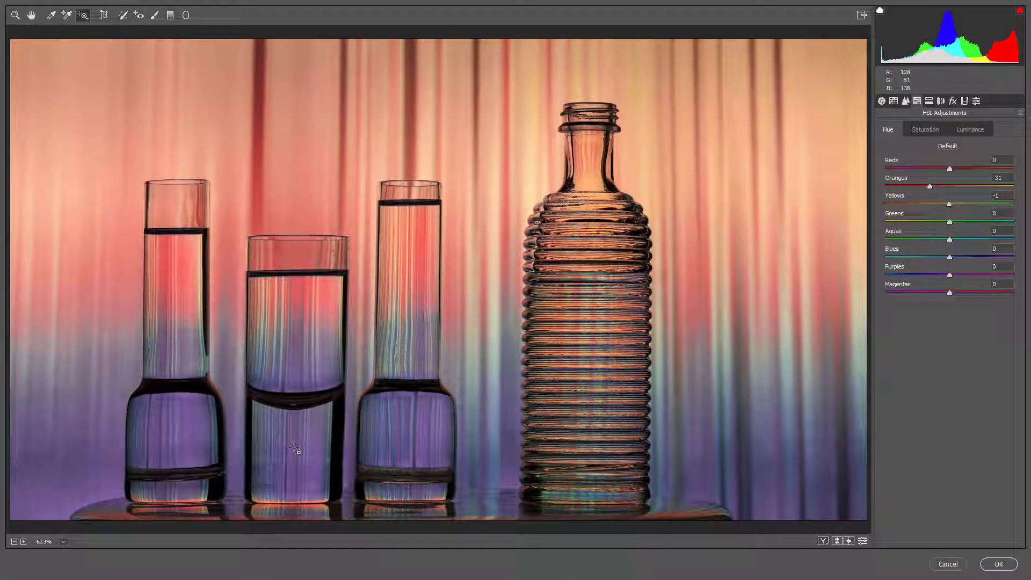
{"action": "mouse_move", "coordinate": [293, 448]}
{"action": "left_mouse_down"}
{"action": "mouse_move", "coordinate": [236, 445]}
{"action": "mouse_move", "coordinate": [318, 453]}
{"action": "left_mouse_up"}
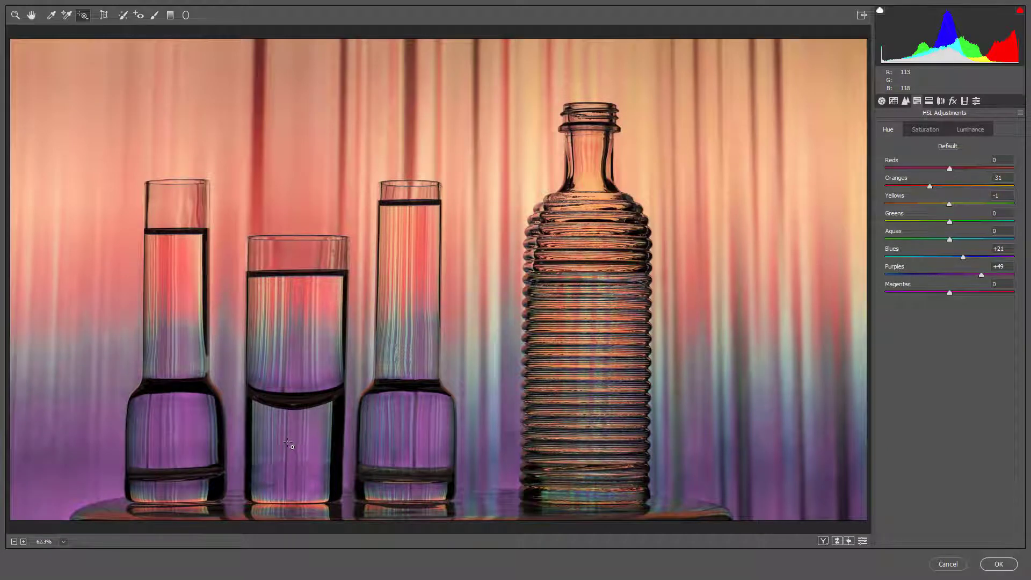
{"action": "left_click", "coordinate": [87, 22]}
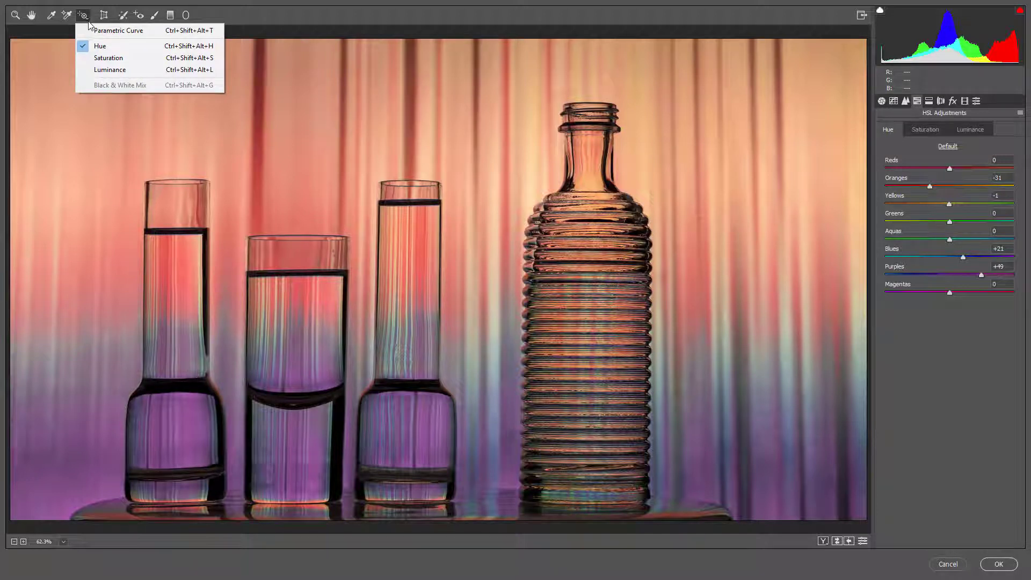
Step: Switch the targeted tool to Saturation and drag the background to Reds +13, Oranges +85
{"action": "left_click", "coordinate": [105, 60]}
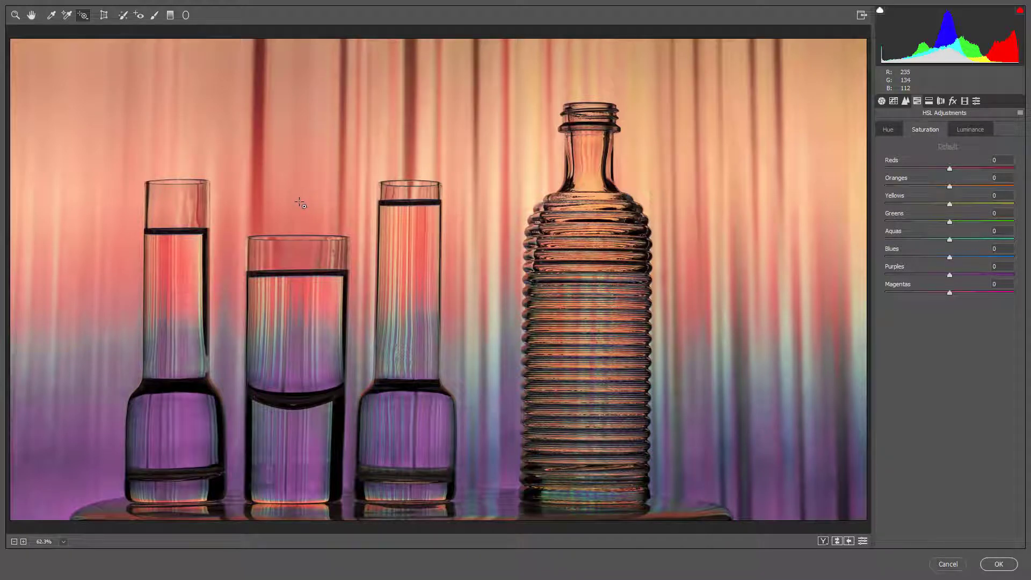
{"action": "mouse_move", "coordinate": [301, 203]}
{"action": "left_mouse_down"}
{"action": "mouse_move", "coordinate": [263, 202]}
{"action": "mouse_move", "coordinate": [347, 204]}
{"action": "left_mouse_up"}
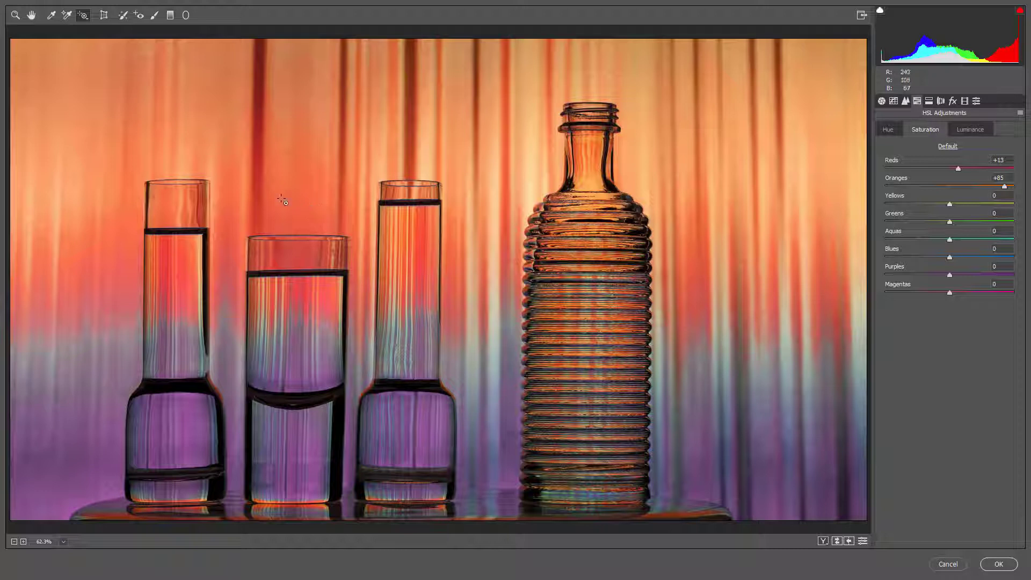
{"action": "left_click", "coordinate": [83, 15]}
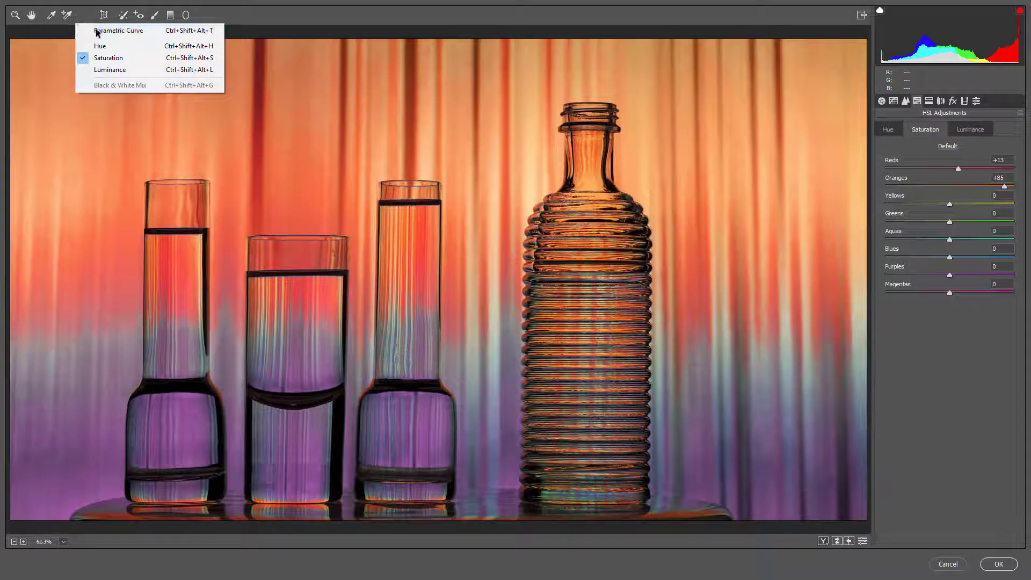
Step: Set the targeted tool to Parametric Curve and drag for Highlights about -39, Darks +50
{"action": "left_click", "coordinate": [97, 32]}
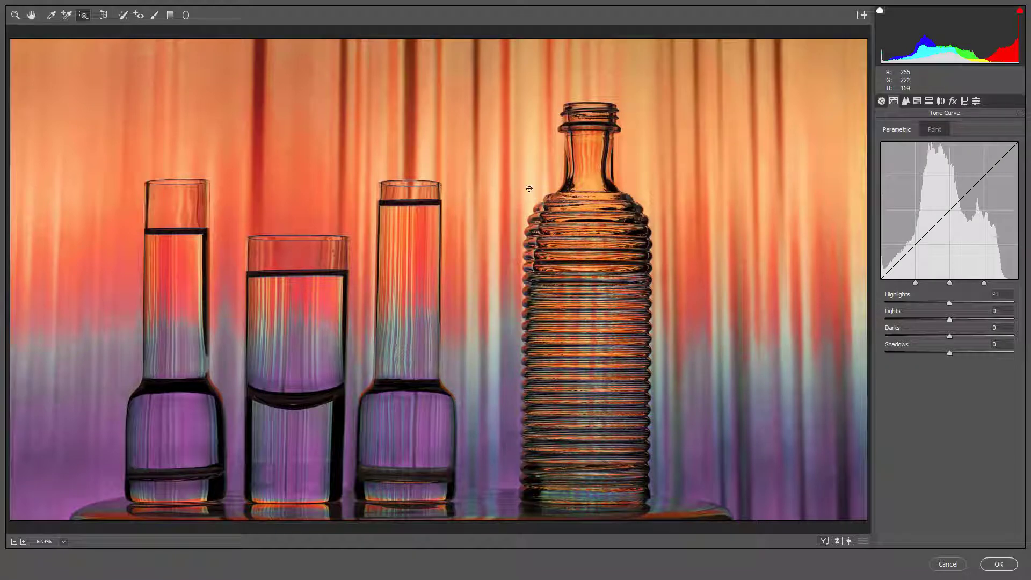
{"action": "left_click_drag", "start_coordinate": [531, 191], "coordinate": [601, 196]}
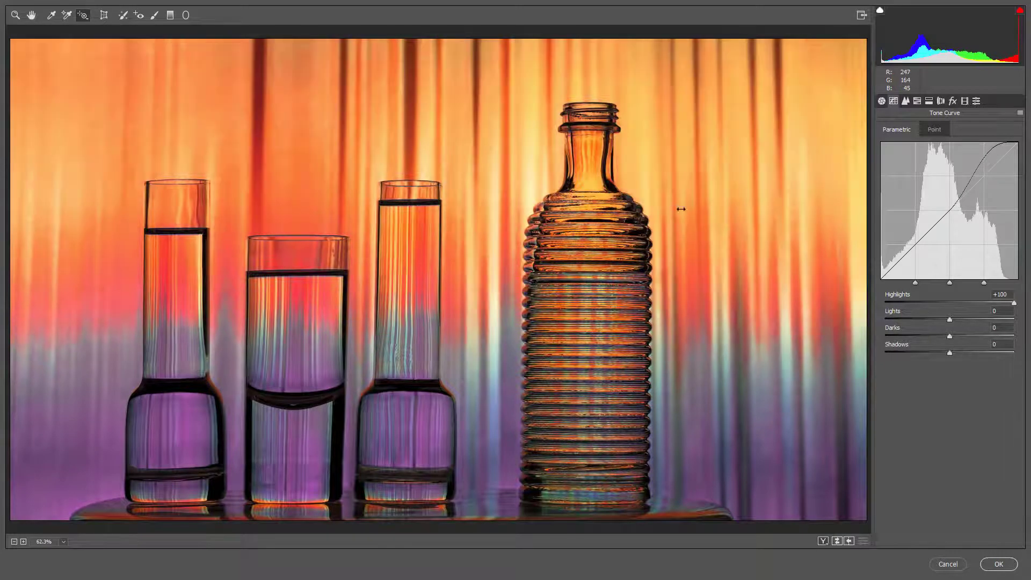
{"action": "left_click_drag", "start_coordinate": [703, 214], "coordinate": [457, 197]}
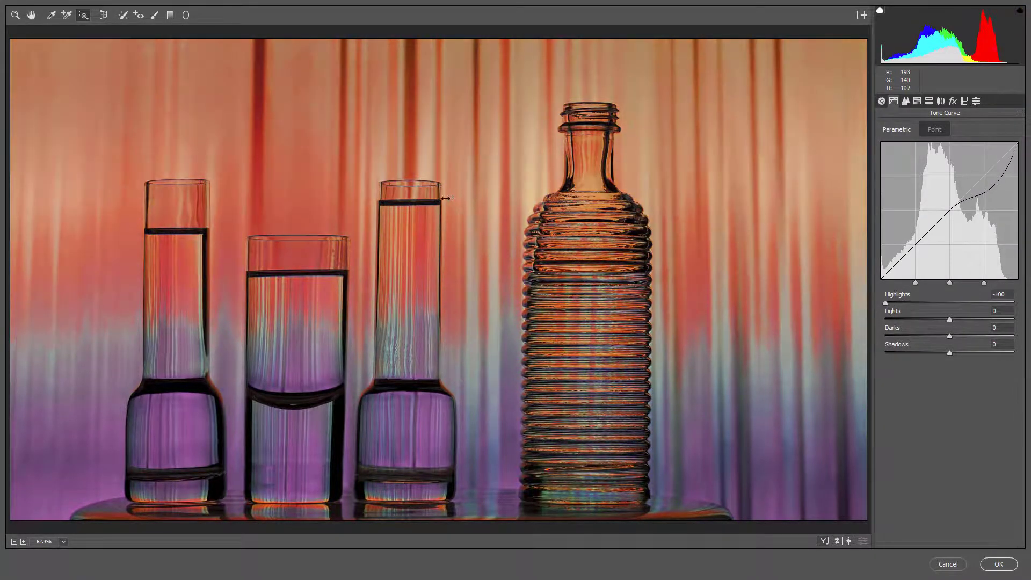
{"action": "left_click_drag", "start_coordinate": [451, 199], "coordinate": [509, 189]}
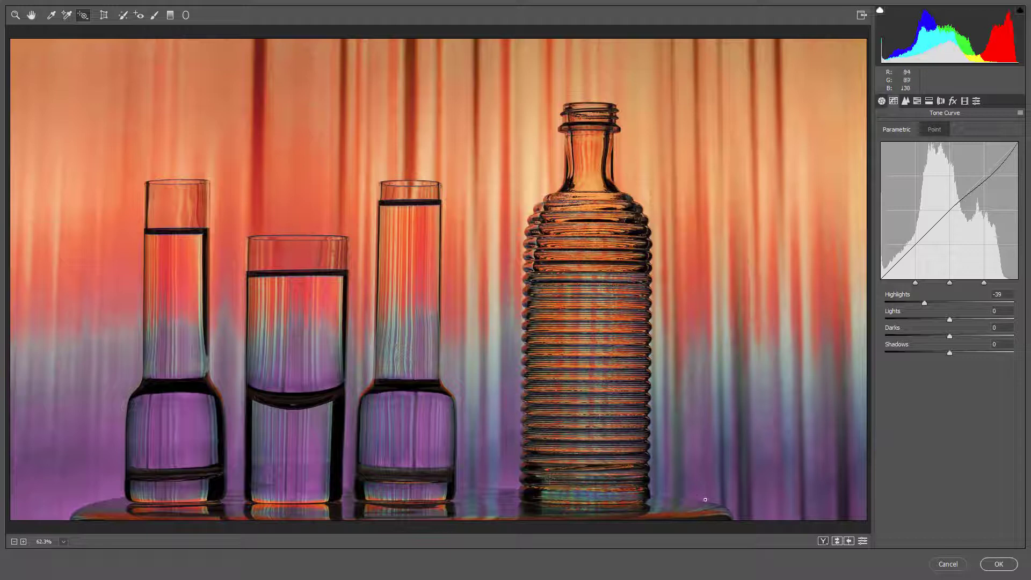
{"action": "left_click_drag", "start_coordinate": [744, 479], "coordinate": [771, 477]}
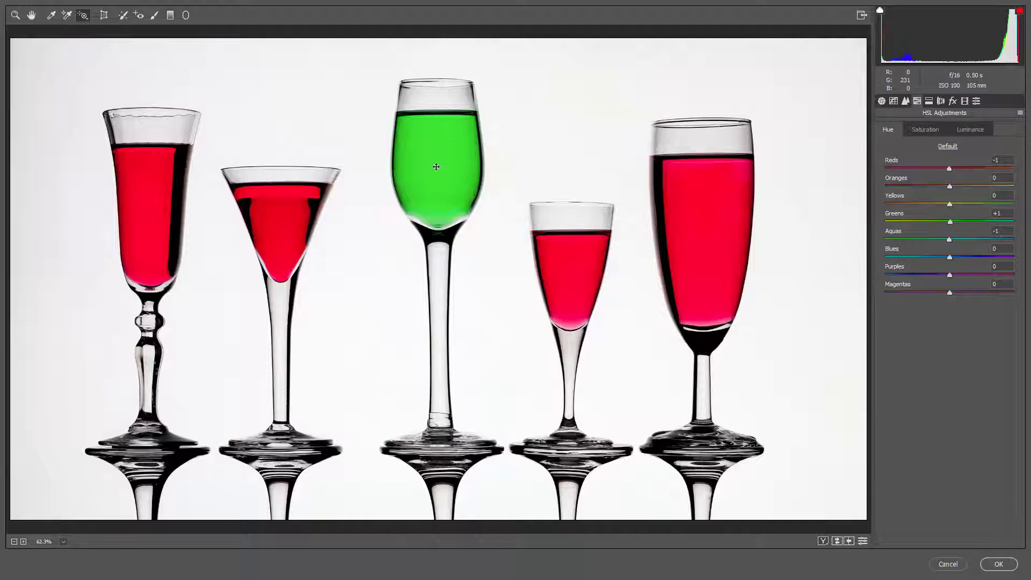
Step: Drag hue on the glasses to turn the green liquid yellow and red liquids orange
{"action": "left_click_drag", "start_coordinate": [439, 170], "coordinate": [503, 172]}
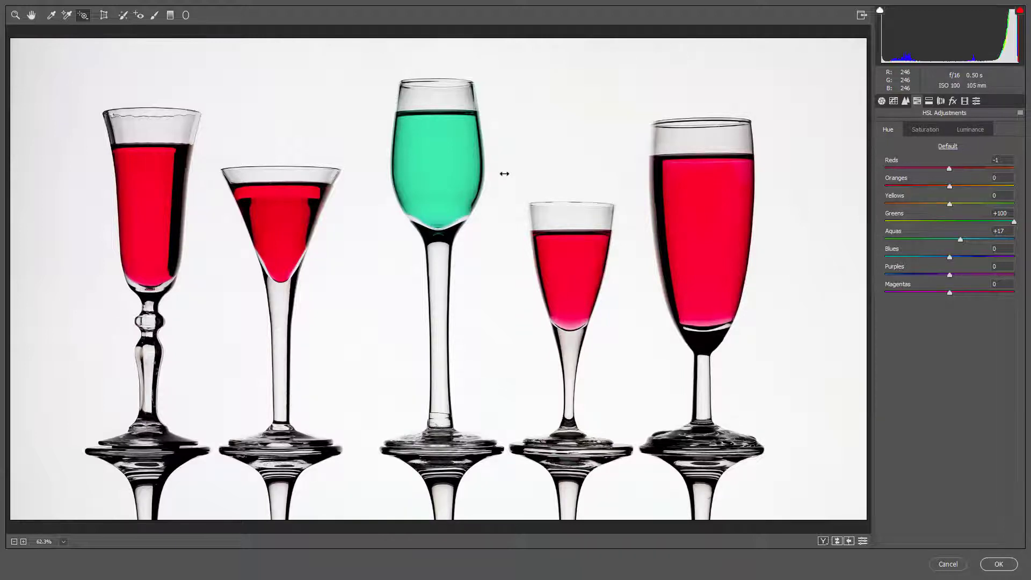
{"action": "left_click_drag", "start_coordinate": [505, 173], "coordinate": [348, 169]}
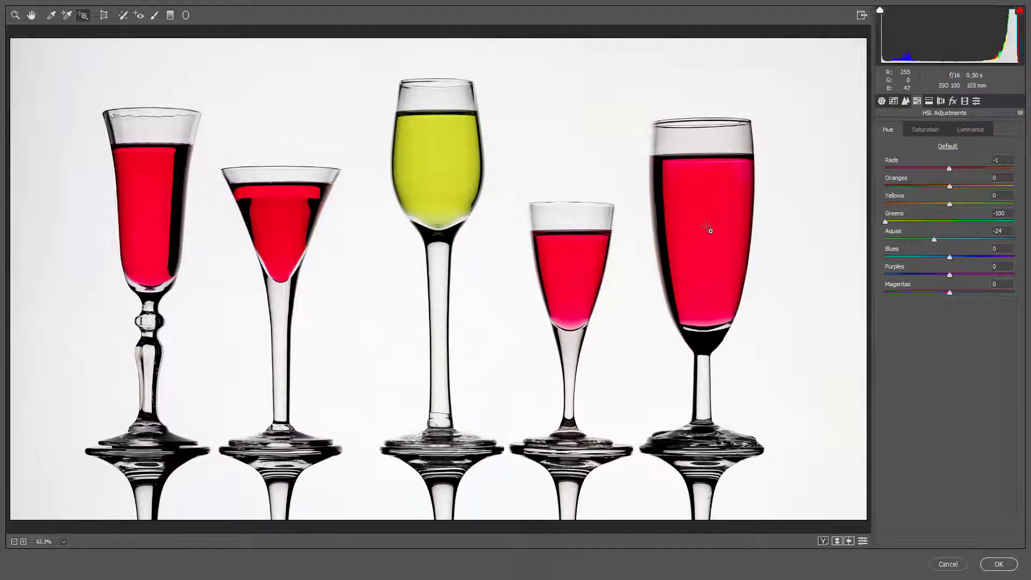
{"action": "mouse_move", "coordinate": [709, 231]}
{"action": "left_mouse_down"}
{"action": "mouse_move", "coordinate": [801, 256]}
{"action": "mouse_move", "coordinate": [527, 252]}
{"action": "left_mouse_up"}
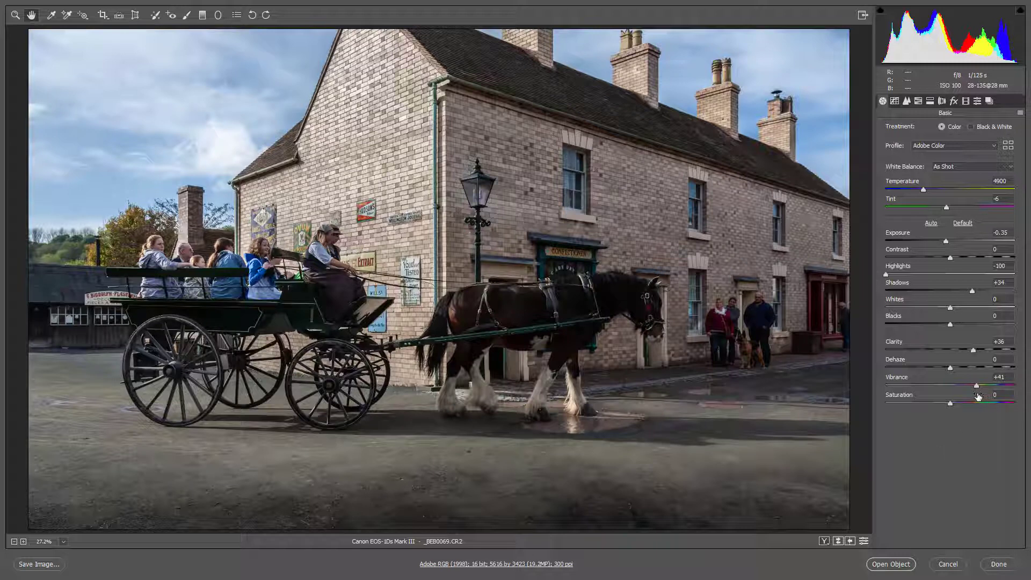
Step: In HSL Adjustments, raise the Blues hue and darken Blues luminance to -29
{"action": "left_click", "coordinate": [920, 102]}
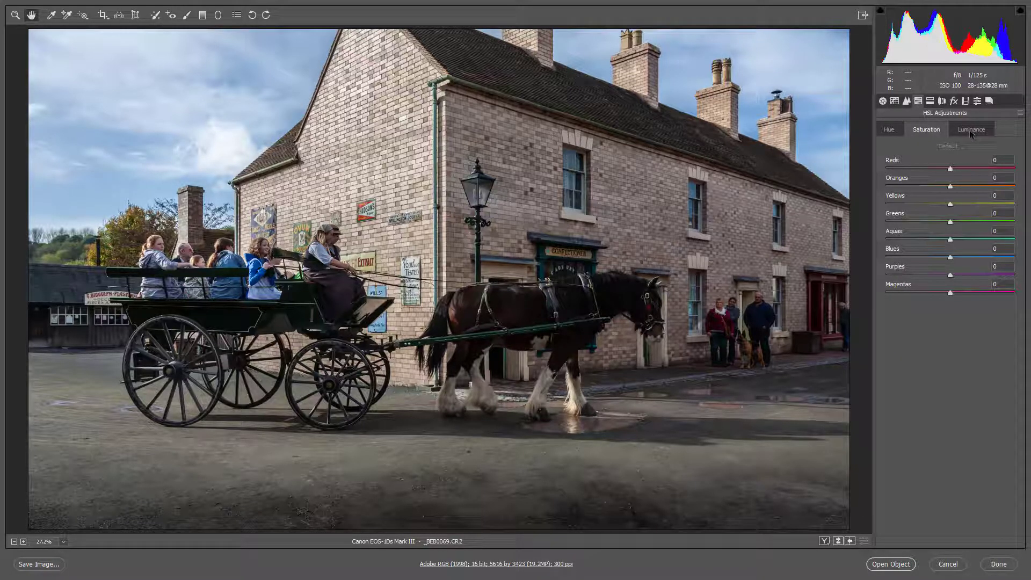
{"action": "left_click", "coordinate": [970, 131]}
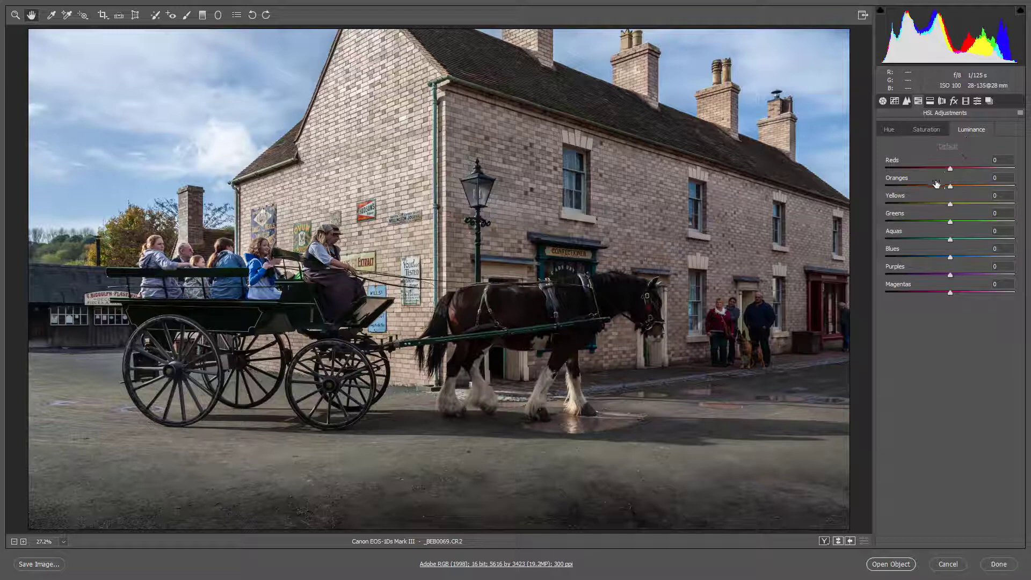
{"action": "left_click", "coordinate": [891, 133]}
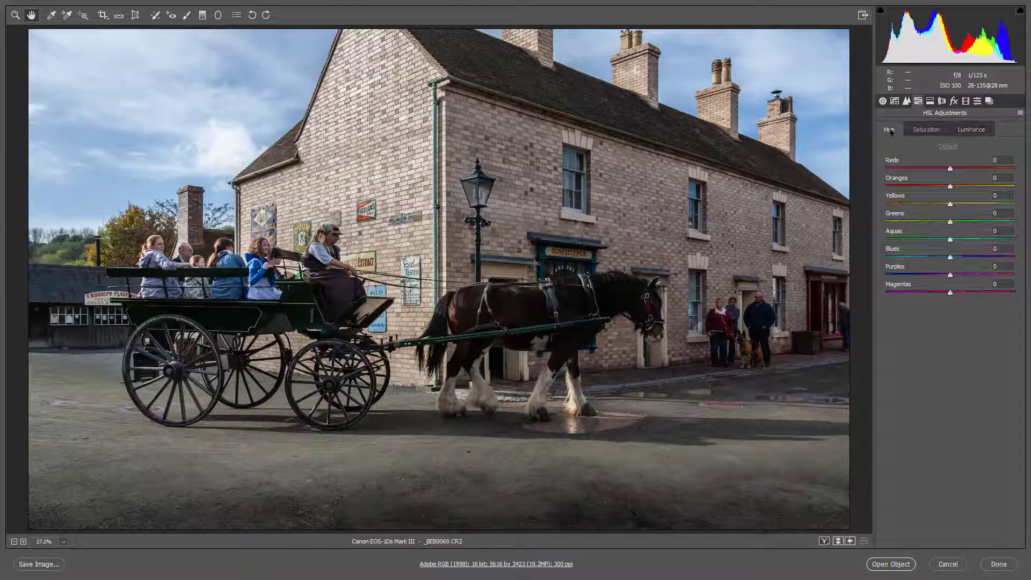
{"action": "left_click", "coordinate": [890, 130]}
{"action": "left_click", "coordinate": [955, 259]}
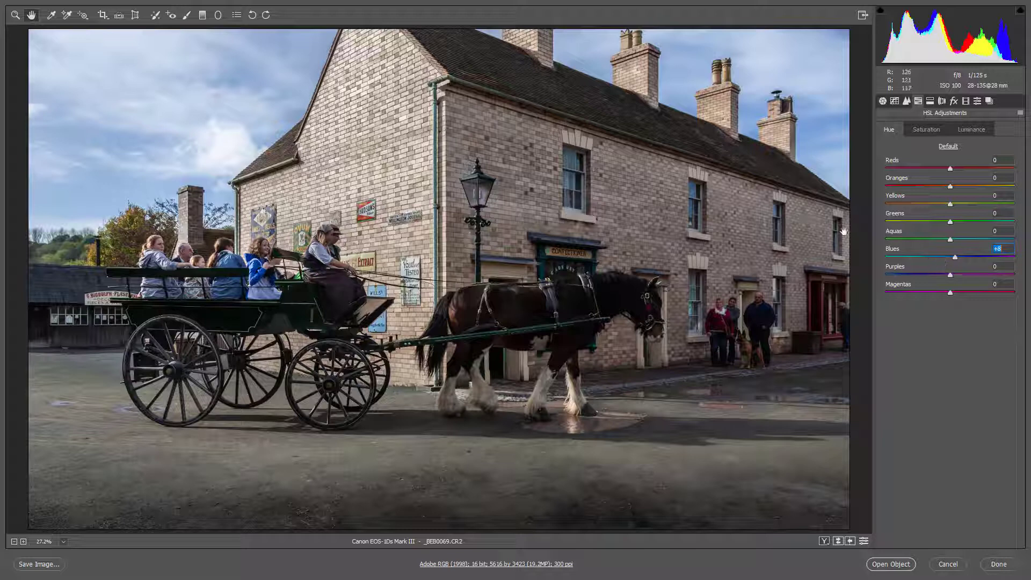
{"action": "left_click", "coordinate": [975, 134]}
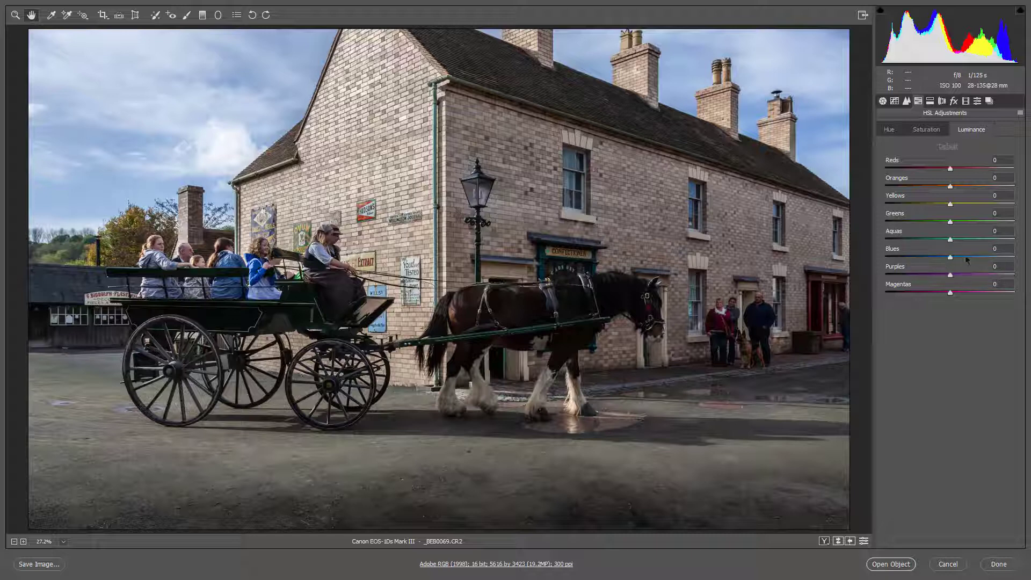
{"action": "left_click_drag", "start_coordinate": [951, 259], "coordinate": [932, 258]}
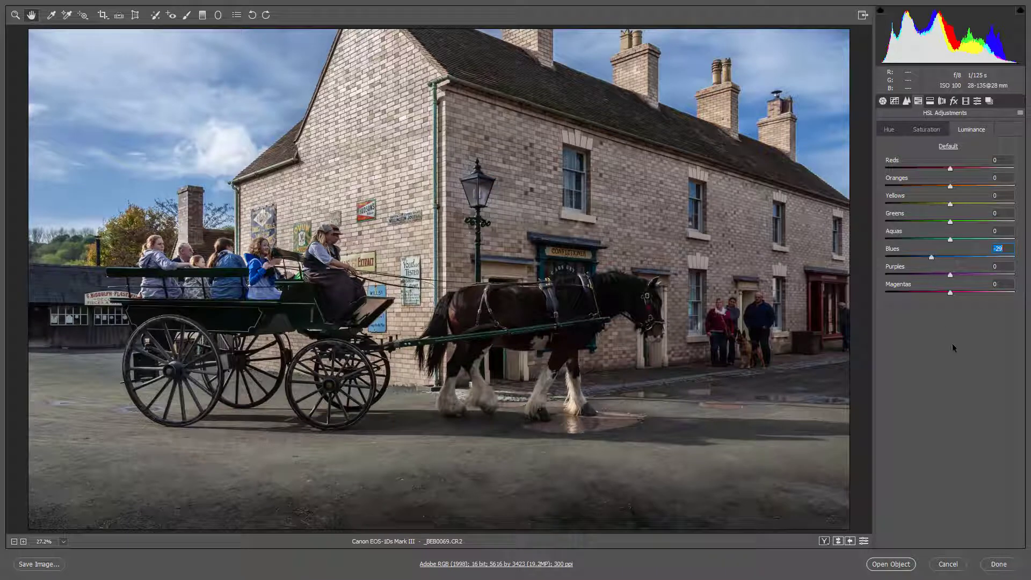